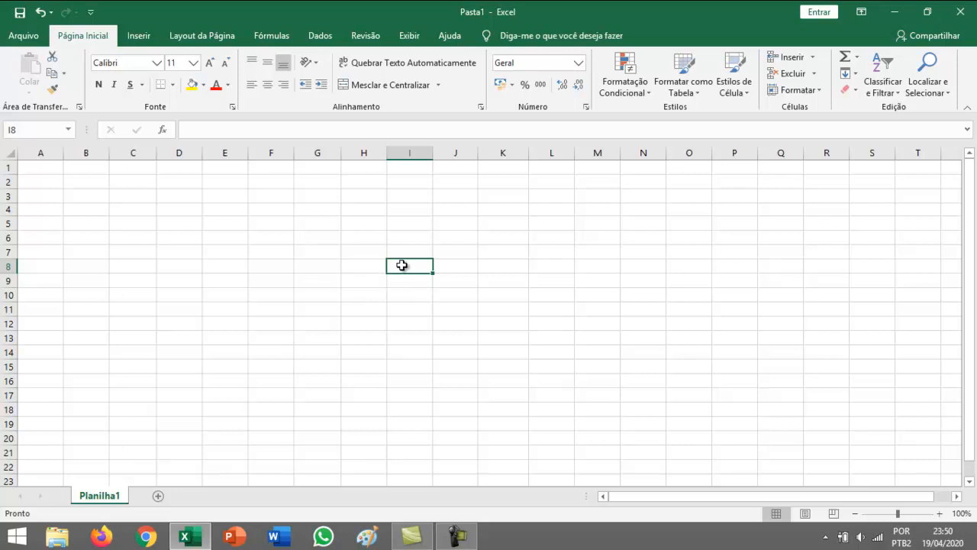
# Select the whole of column G, and after it the whole of row 6
pyautogui.moveTo(402, 265); pyautogui.dragTo(429, 270)
pyautogui.moveTo(426, 270)
pyautogui.mouseDown()
pyautogui.moveTo(423, 349)
pyautogui.moveTo(422, 211)
pyautogui.moveTo(416, 268)
pyautogui.mouseUp()
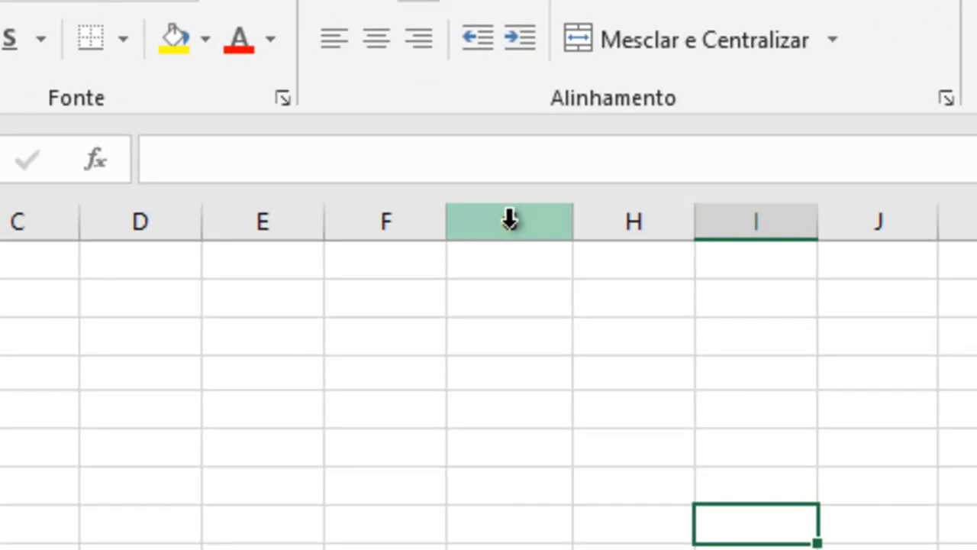
pyautogui.click(510, 220)
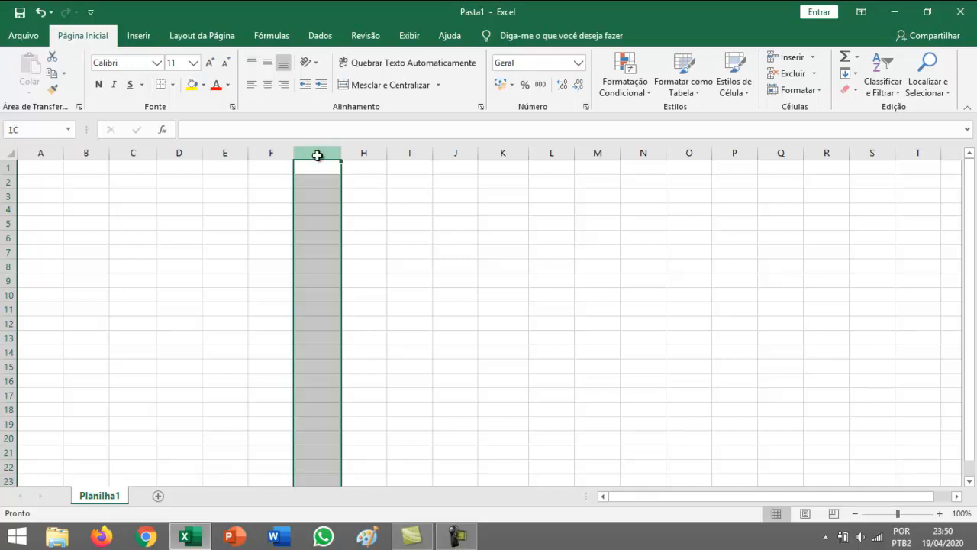
pyautogui.moveTo(323, 154)
pyautogui.mouseDown()
pyautogui.moveTo(423, 154)
pyautogui.moveTo(207, 152)
pyautogui.moveTo(314, 157)
pyautogui.mouseUp()
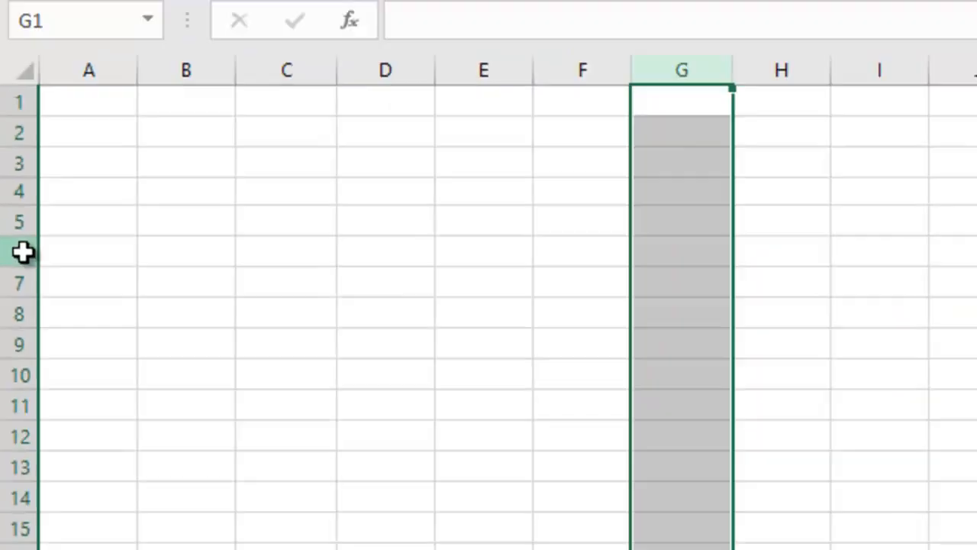
pyautogui.click(22, 252)
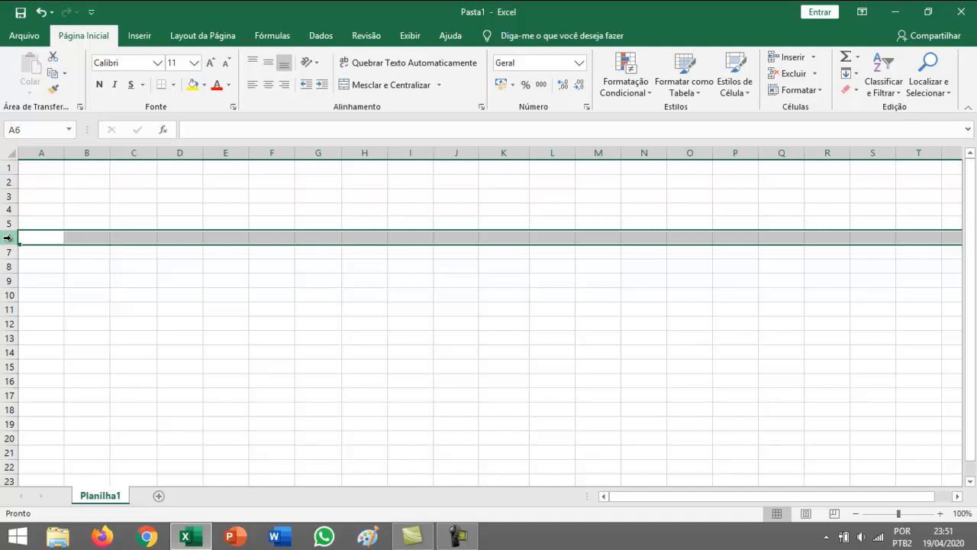
pyautogui.moveTo(7, 238)
pyautogui.mouseDown()
pyautogui.moveTo(11, 208)
pyautogui.moveTo(7, 277)
pyautogui.moveTo(6, 237)
pyautogui.mouseUp()
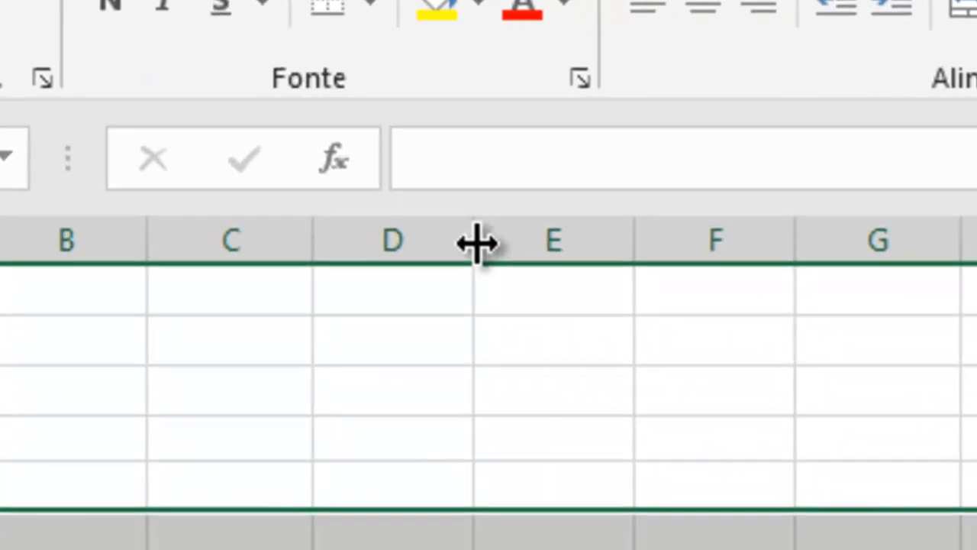
# Slightly adjust the width of column D and the height of row 8
pyautogui.moveTo(476, 243)
pyautogui.mouseDown()
pyautogui.moveTo(792, 240)
pyautogui.moveTo(390, 242)
pyautogui.moveTo(488, 247)
pyautogui.mouseUp()
pyautogui.moveTo(436, 233); pyautogui.dragTo(430, 229)
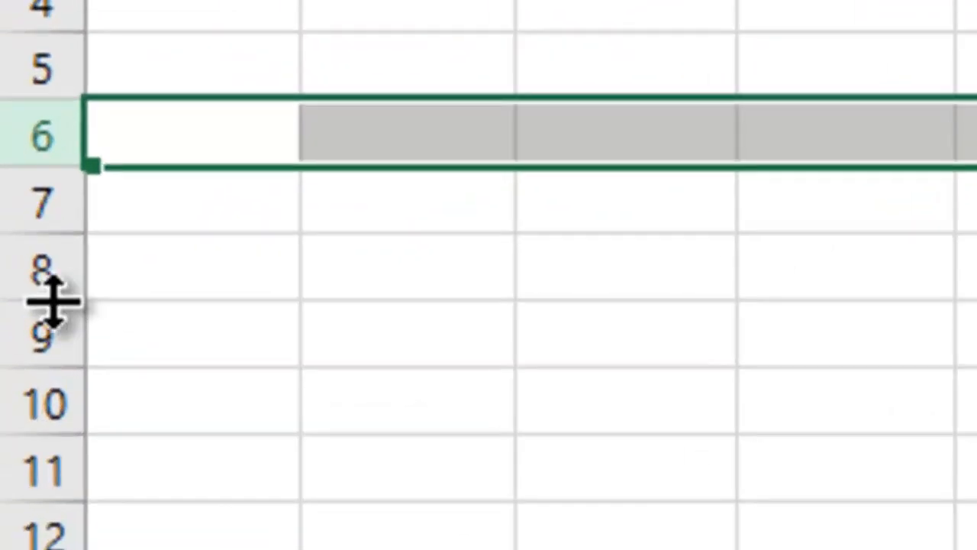
pyautogui.moveTo(51, 300)
pyautogui.mouseDown()
pyautogui.moveTo(52, 521)
pyautogui.moveTo(70, 292)
pyautogui.mouseUp()
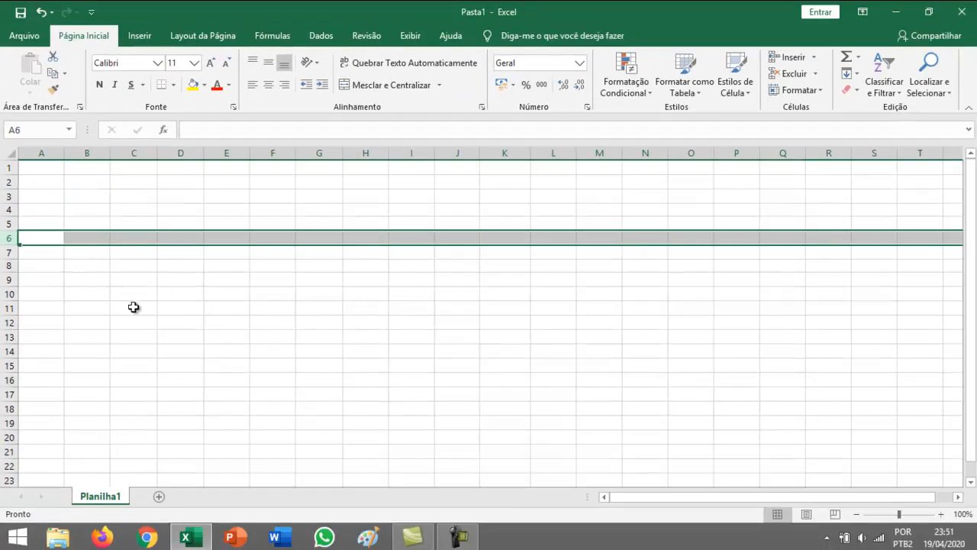
# Enter the text "Exemplo" in cell D4
pyautogui.click(183, 210)
pyautogui.write('Exe')
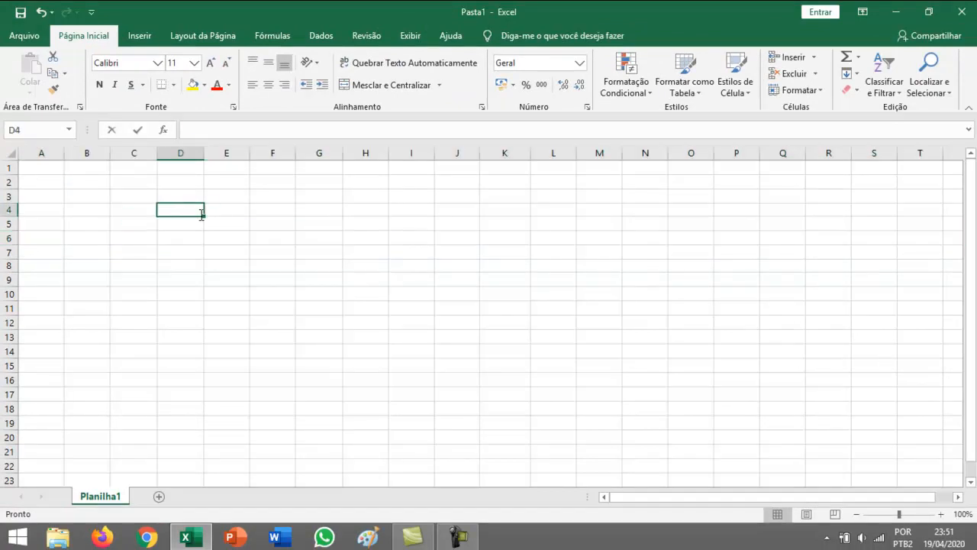
pyautogui.write('mplo')
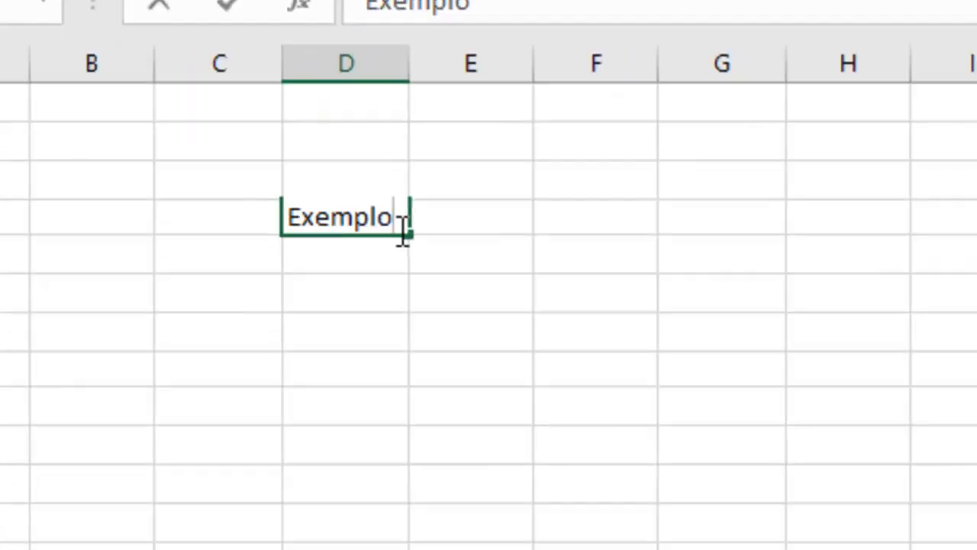
pyautogui.press('Return')
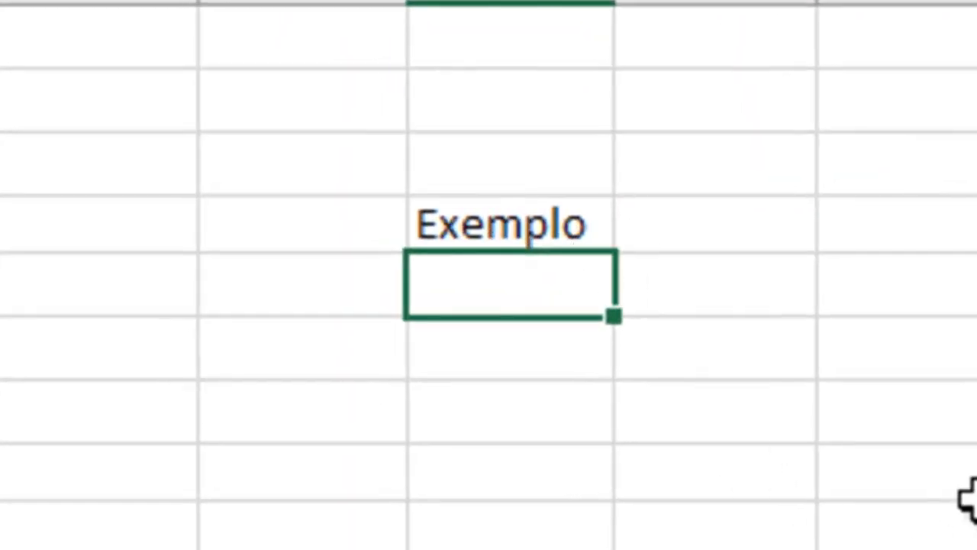
# Move the "Exemplo" cell from D4 to G9 and copy it down through G14 with the fill handle
pyautogui.click(539, 224)
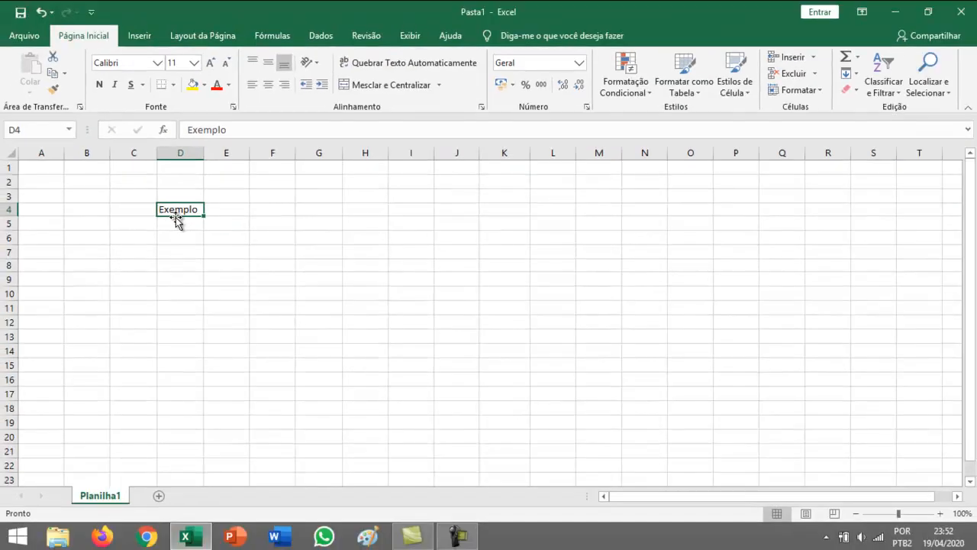
pyautogui.moveTo(177, 219); pyautogui.dragTo(299, 287)
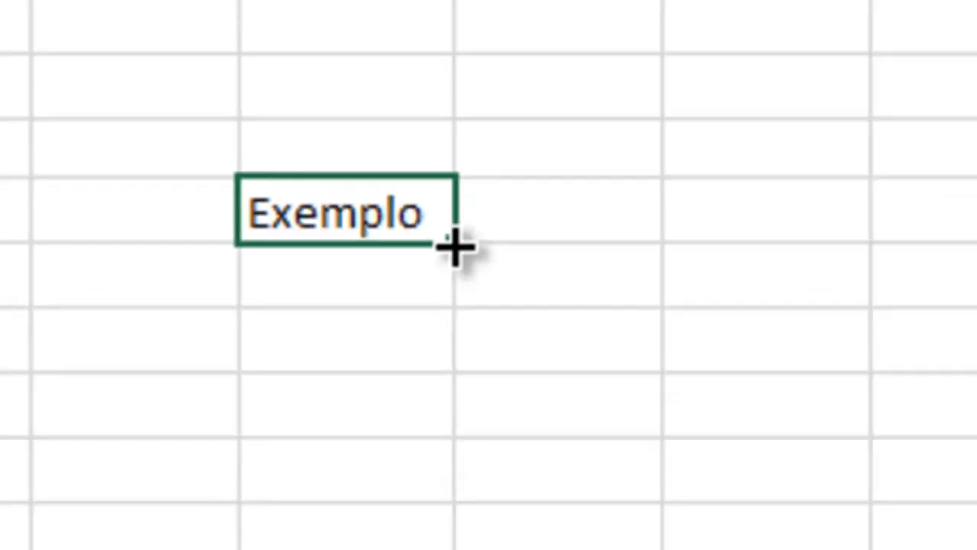
pyautogui.moveTo(372, 203); pyautogui.dragTo(349, 442)
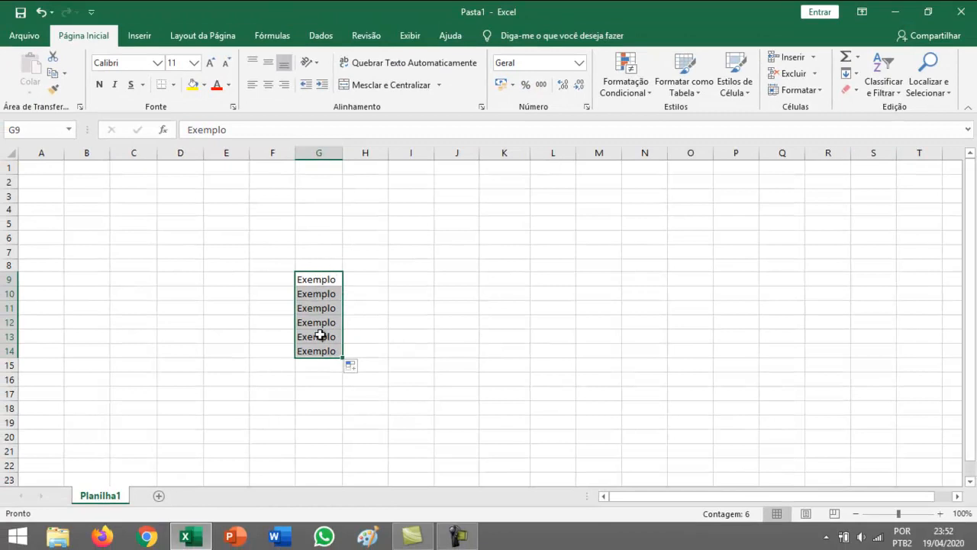
# Clear the contents of cells G9 through G14
pyautogui.click(321, 278)
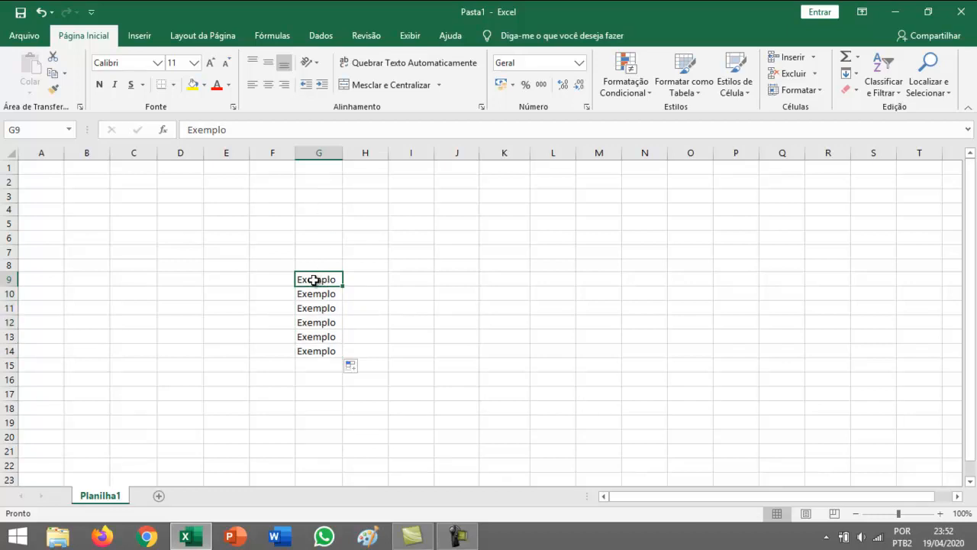
pyautogui.moveTo(315, 281); pyautogui.dragTo(319, 345)
pyautogui.press('Delete')
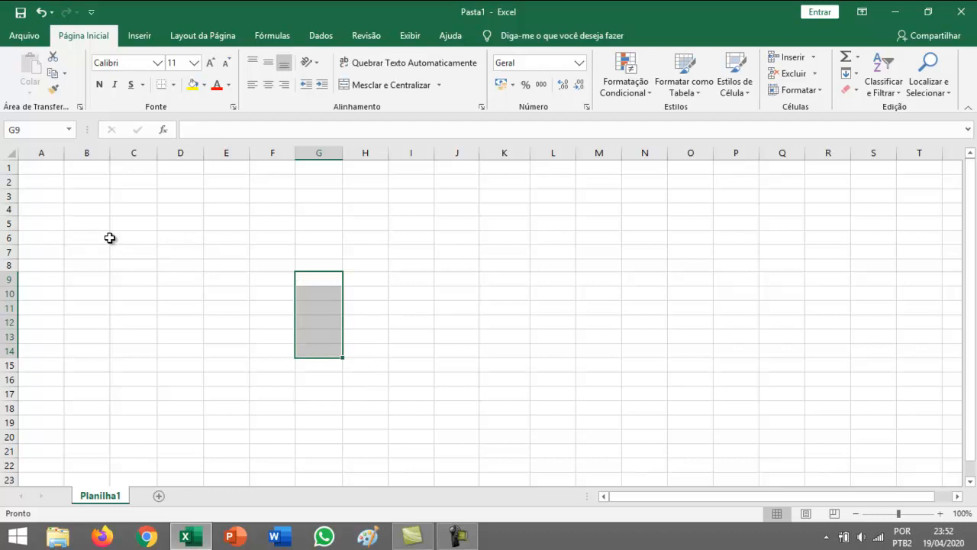
# Enter 1 in B2 and 2 in B3, and extend the series down to B10 with AutoFill
pyautogui.click(90, 184)
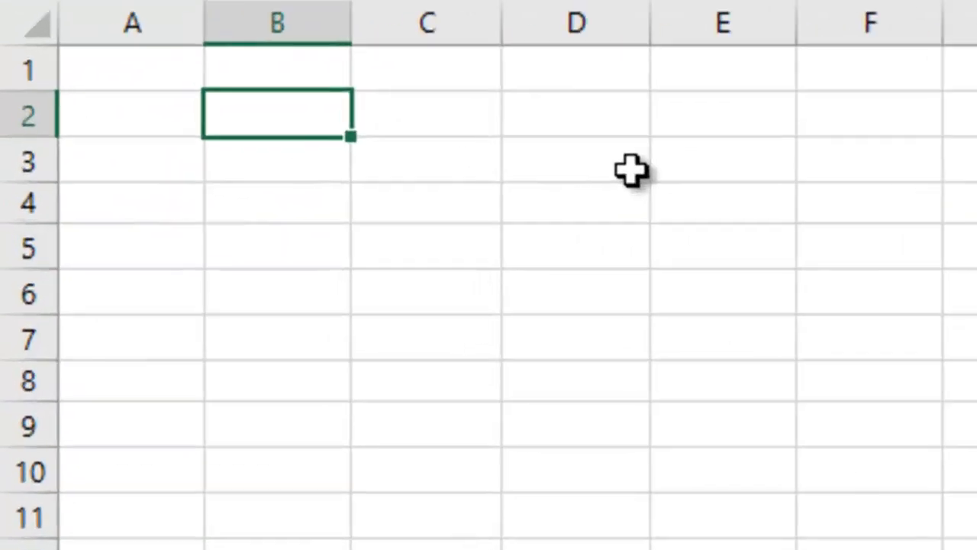
pyautogui.write('1')
pyautogui.press('Return')
pyautogui.write('2')
pyautogui.press('Return')
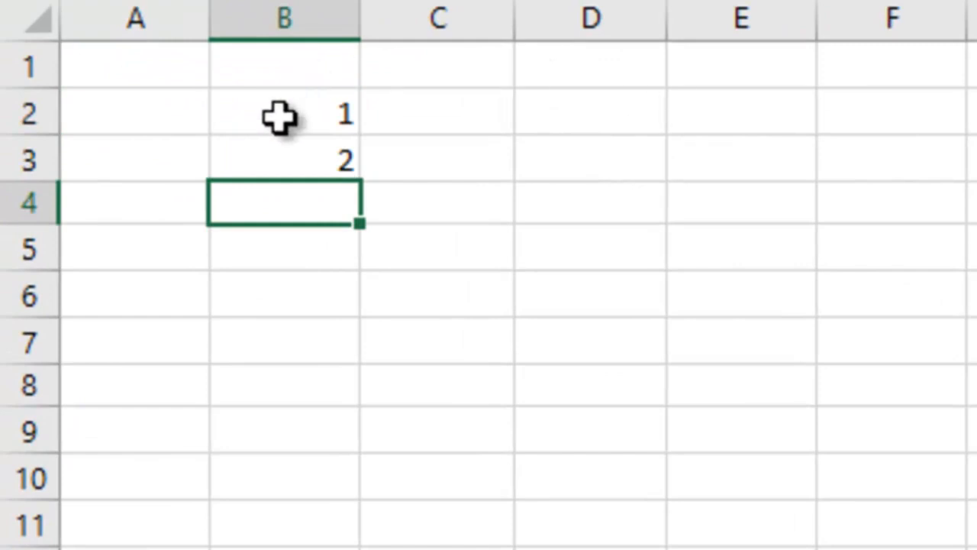
pyautogui.moveTo(279, 117); pyautogui.dragTo(282, 166)
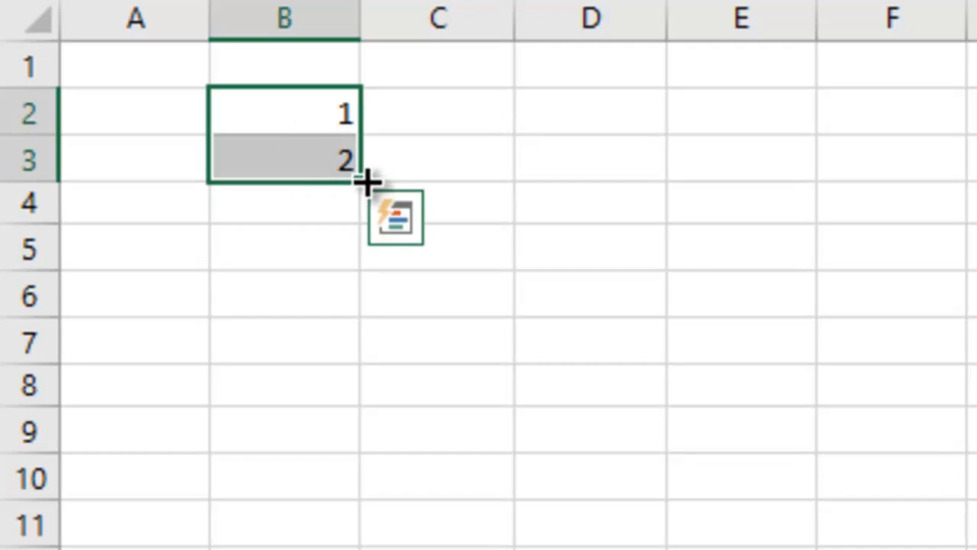
pyautogui.moveTo(366, 182); pyautogui.dragTo(369, 501)
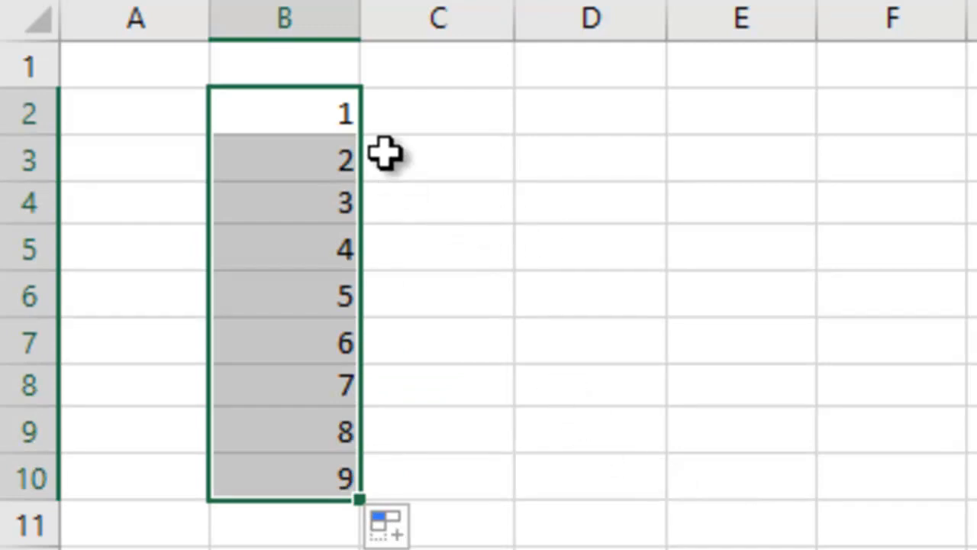
pyautogui.click(311, 113)
pyautogui.click(307, 157)
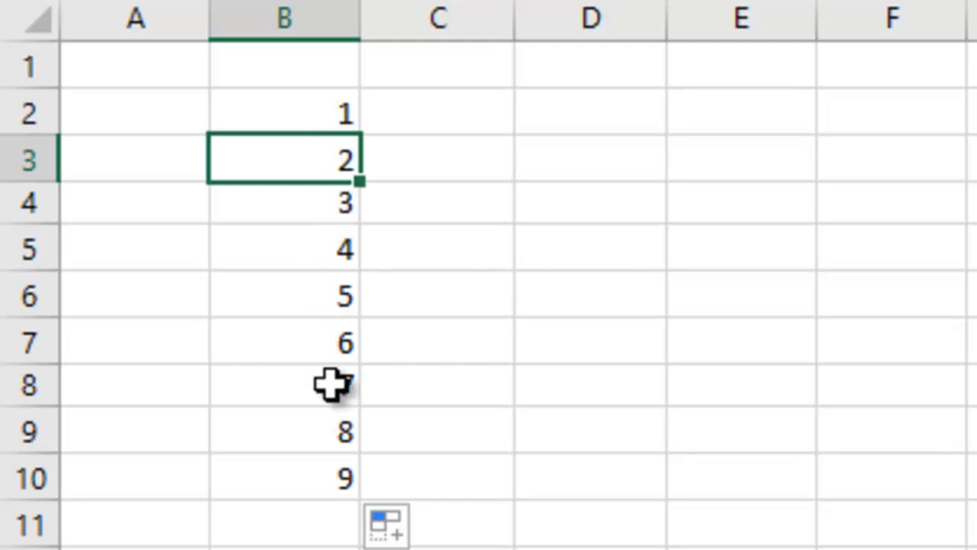
# Enter 1 in C2 and 3 in C3, and extend the odd-number series down to C10 with AutoFill
pyautogui.click(438, 121)
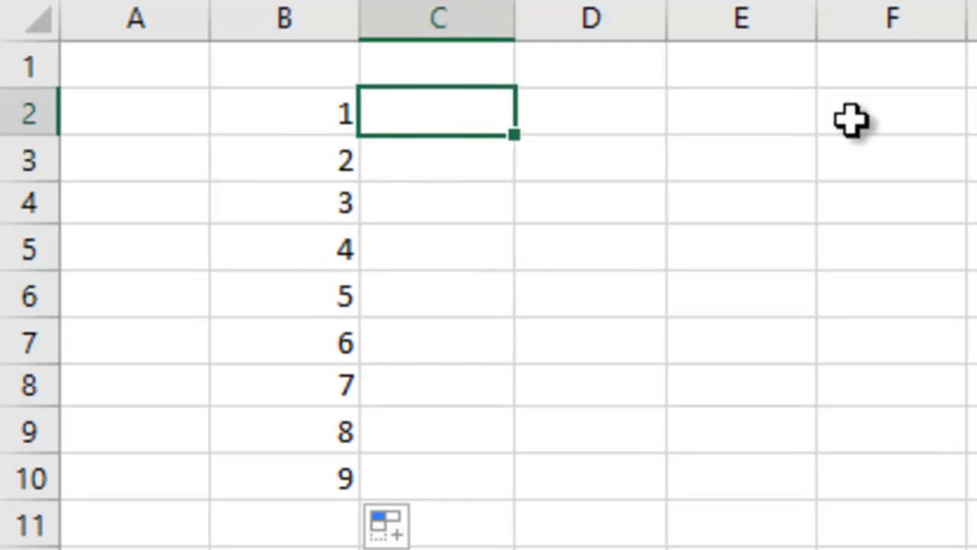
pyautogui.write('1')
pyautogui.press('Return')
pyautogui.write('3')
pyautogui.press('Return')
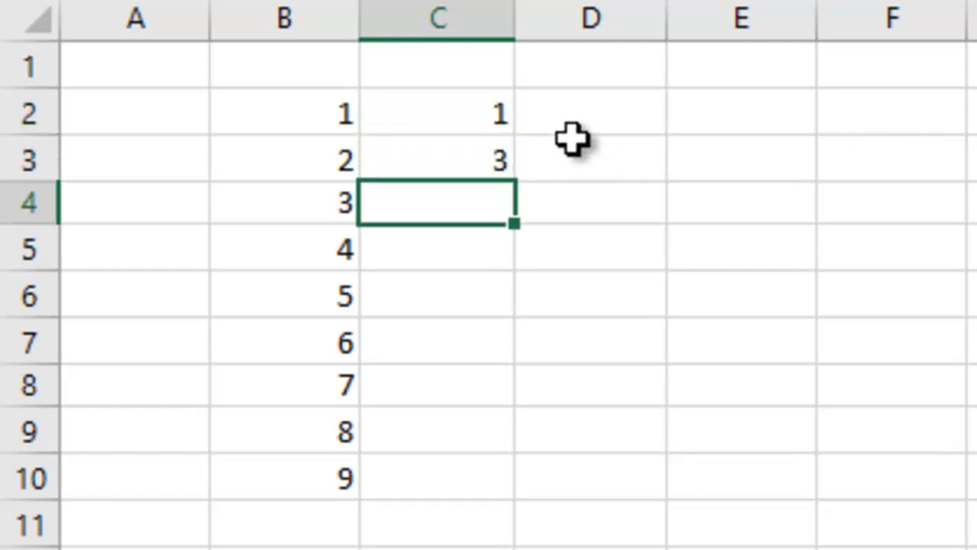
pyautogui.click(482, 114)
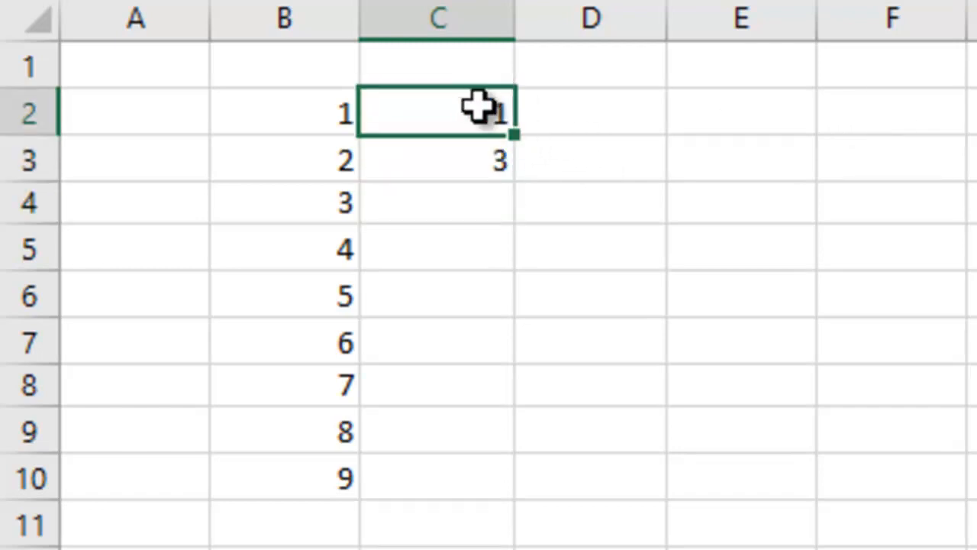
pyautogui.moveTo(476, 107); pyautogui.dragTo(476, 175)
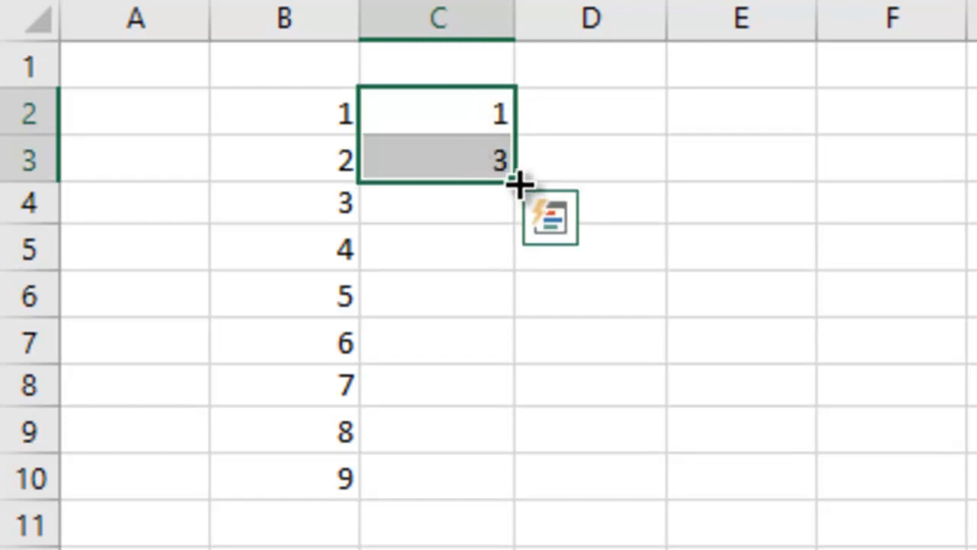
pyautogui.moveTo(517, 183); pyautogui.dragTo(519, 502)
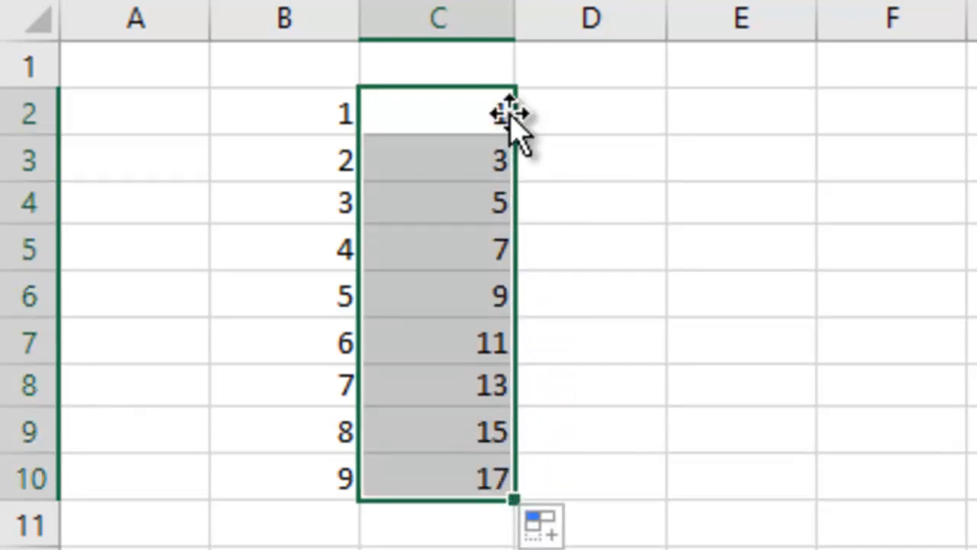
# Enter 15 in D2 and 35 in D3, and extend the series down to D10 with AutoFill
pyautogui.click(604, 127)
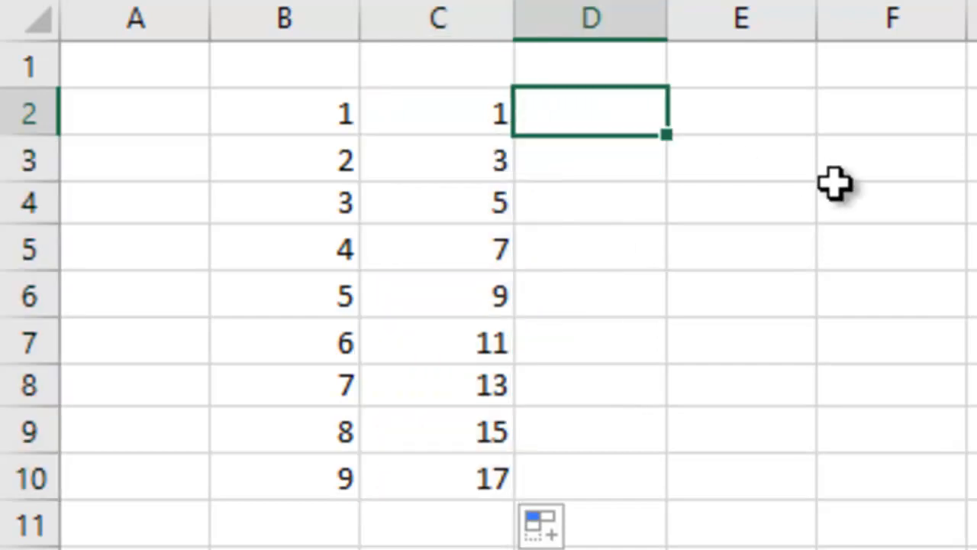
pyautogui.press('F2')
pyautogui.write('15')
pyautogui.press('Return')
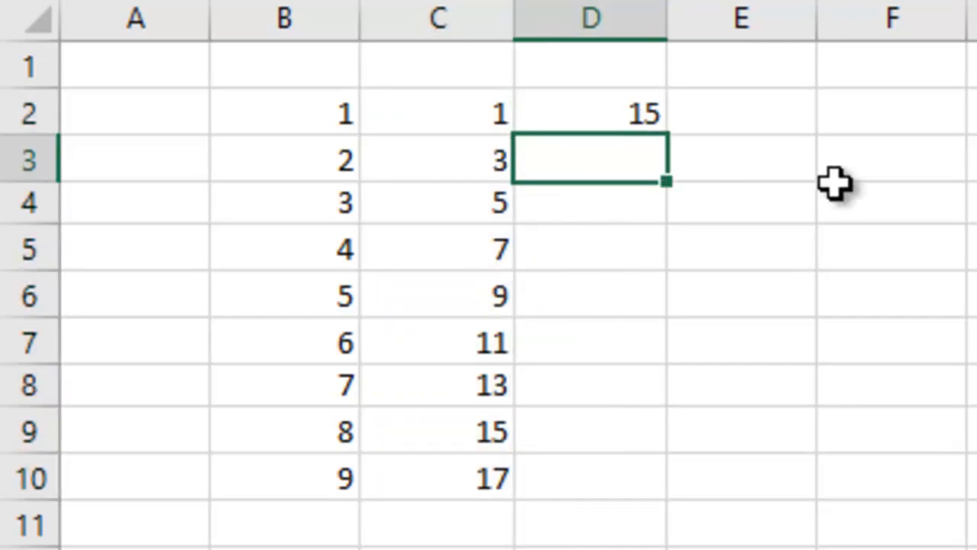
pyautogui.write('35')
pyautogui.press('Return')
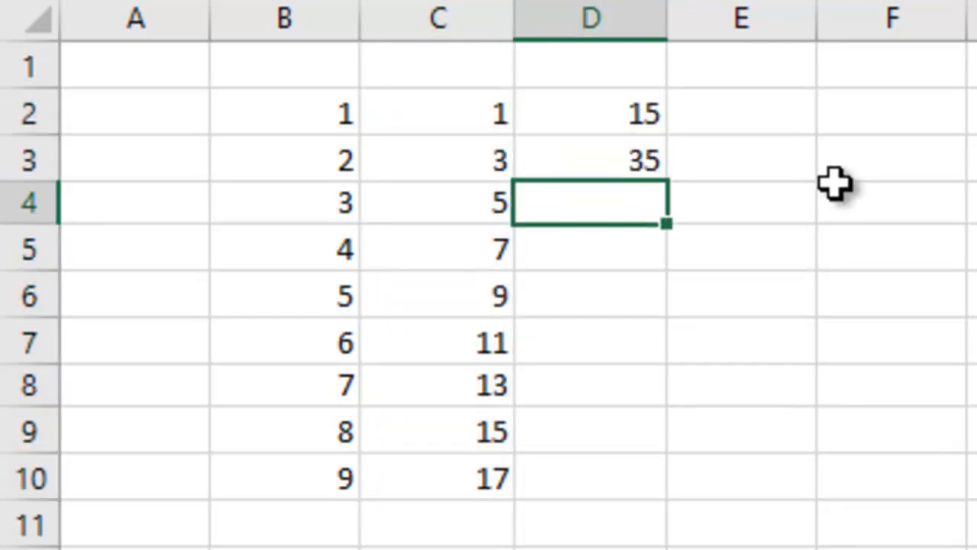
pyautogui.moveTo(621, 123); pyautogui.dragTo(614, 157)
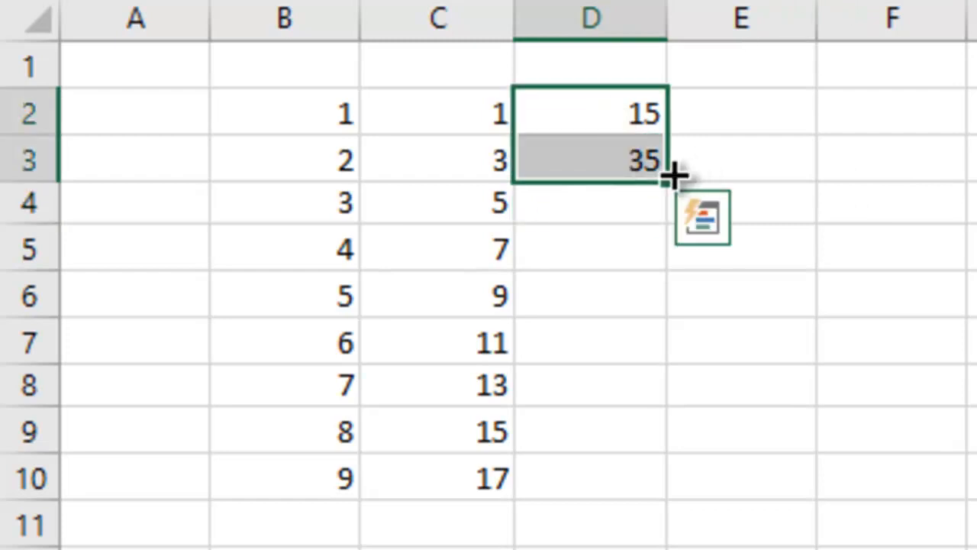
pyautogui.moveTo(669, 186); pyautogui.dragTo(640, 489)
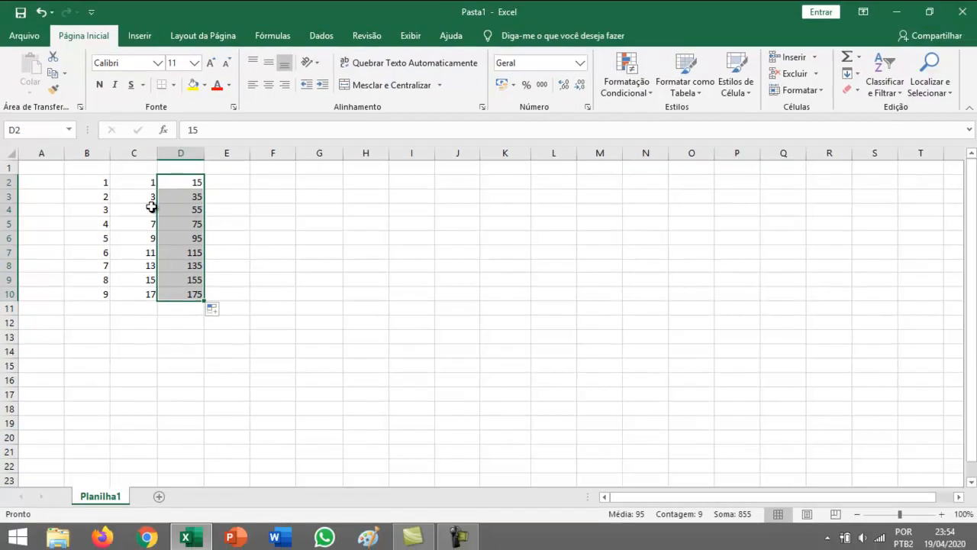
# Clear all the number series in the range B2:D10
pyautogui.moveTo(96, 183); pyautogui.dragTo(189, 299)
pyautogui.press('Delete')
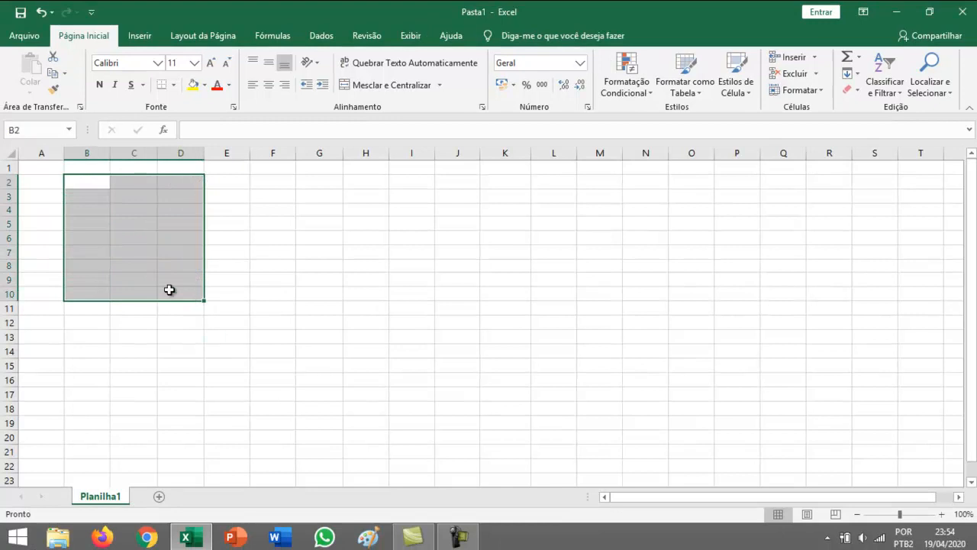
# Enter 2 in B2 and 4 in B3, and extend the even-number series down to B10 with AutoFill
pyautogui.click(89, 185)
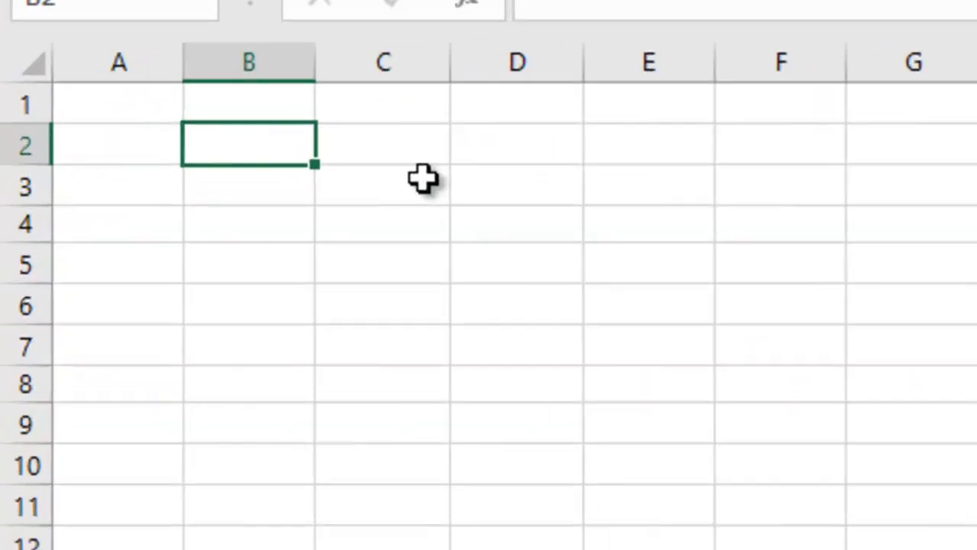
pyautogui.write('2')
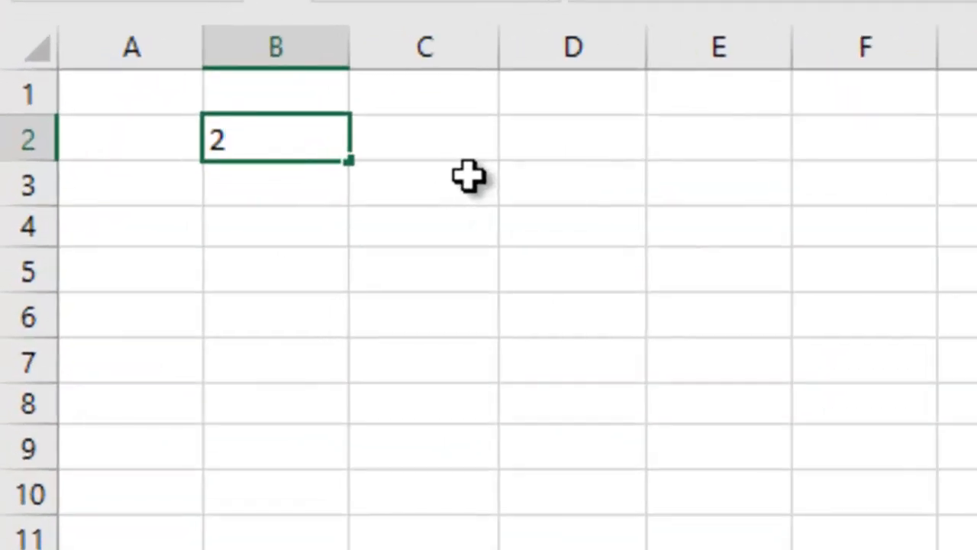
pyautogui.press('Return')
pyautogui.write('4')
pyautogui.press('Return')
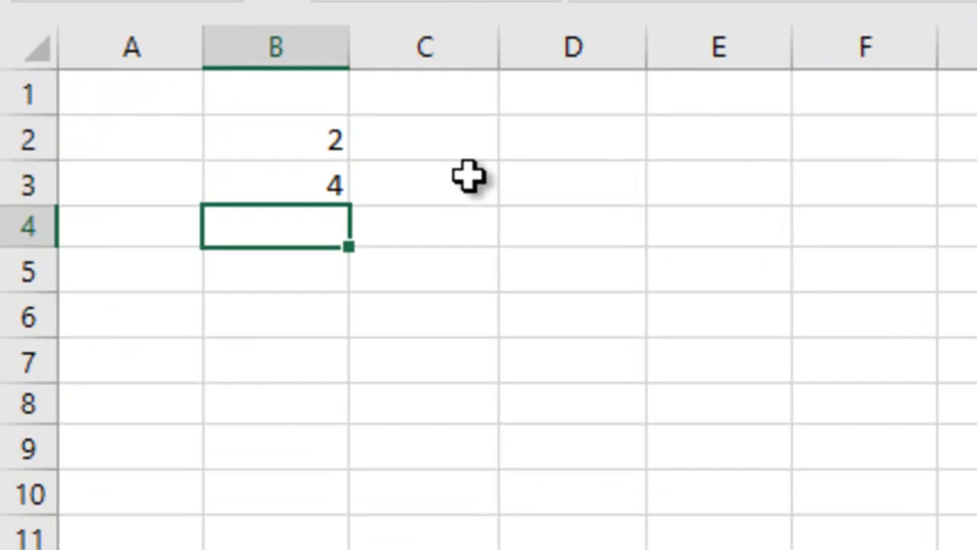
pyautogui.moveTo(307, 139); pyautogui.dragTo(351, 513)
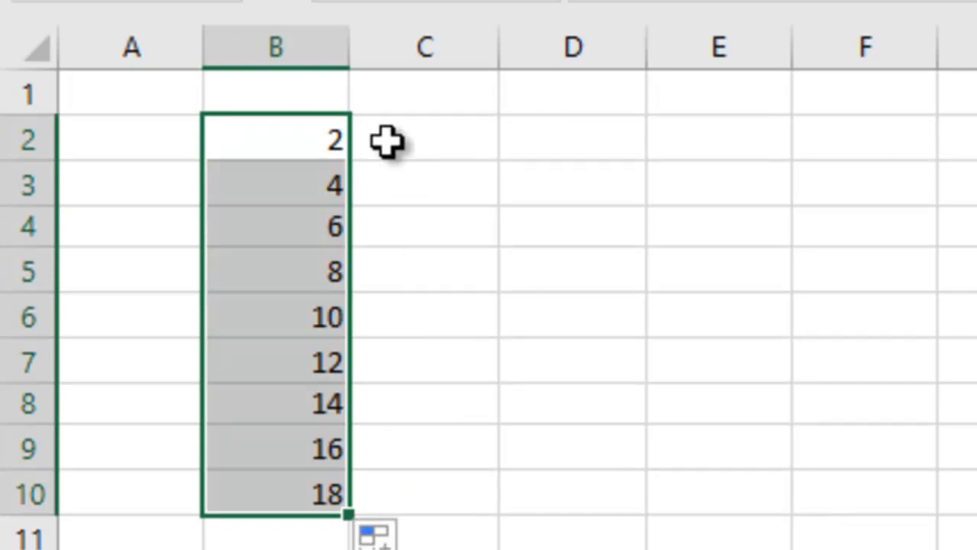
# Copy the 2 in B2 across to E2 with AutoFill
pyautogui.click(314, 136)
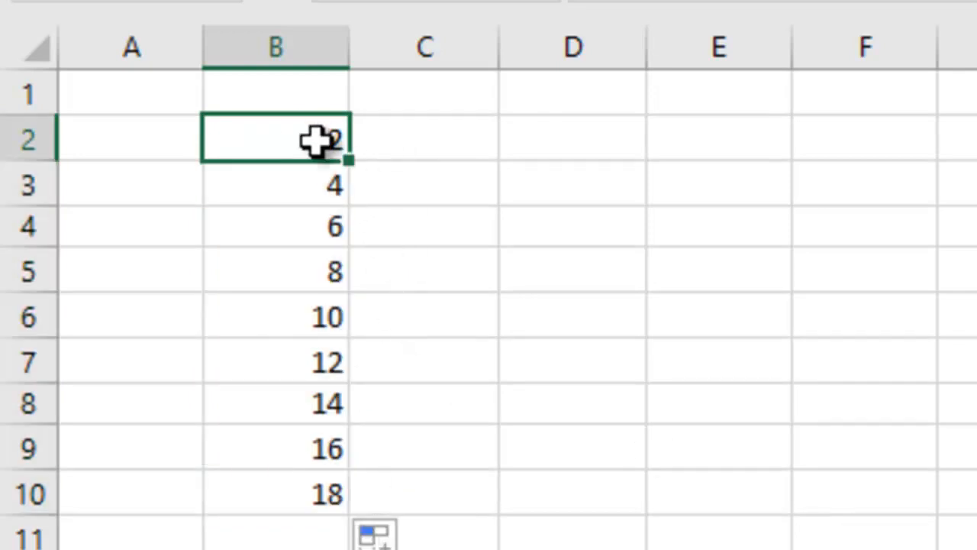
pyautogui.moveTo(353, 160); pyautogui.dragTo(730, 157)
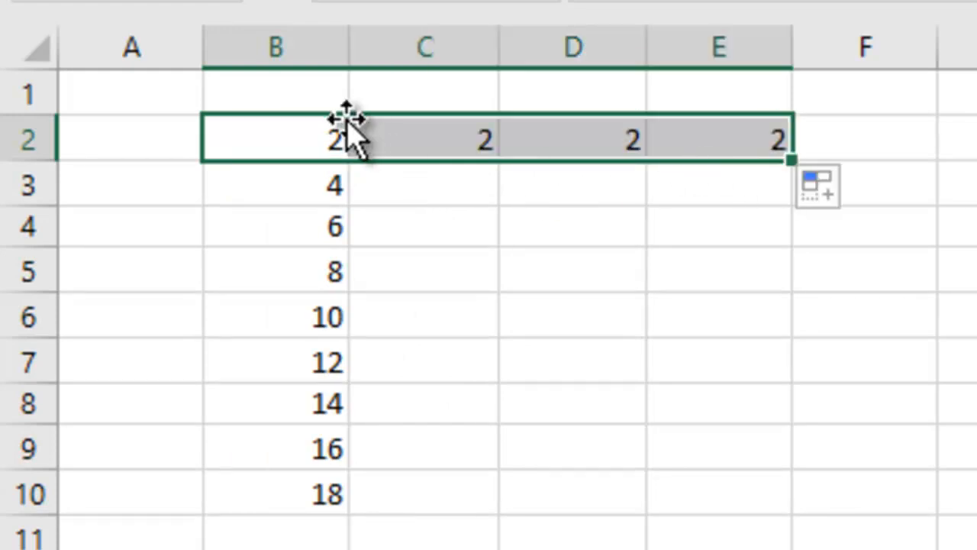
pyautogui.click(303, 134)
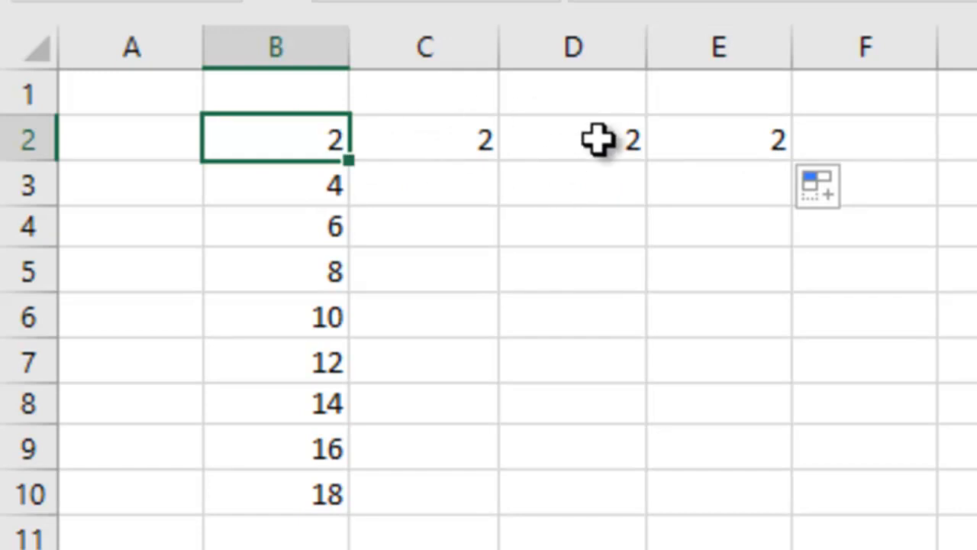
# Enter 91 in C2 and extend the B2:C2 series across to F2 with AutoFill
pyautogui.click(457, 137)
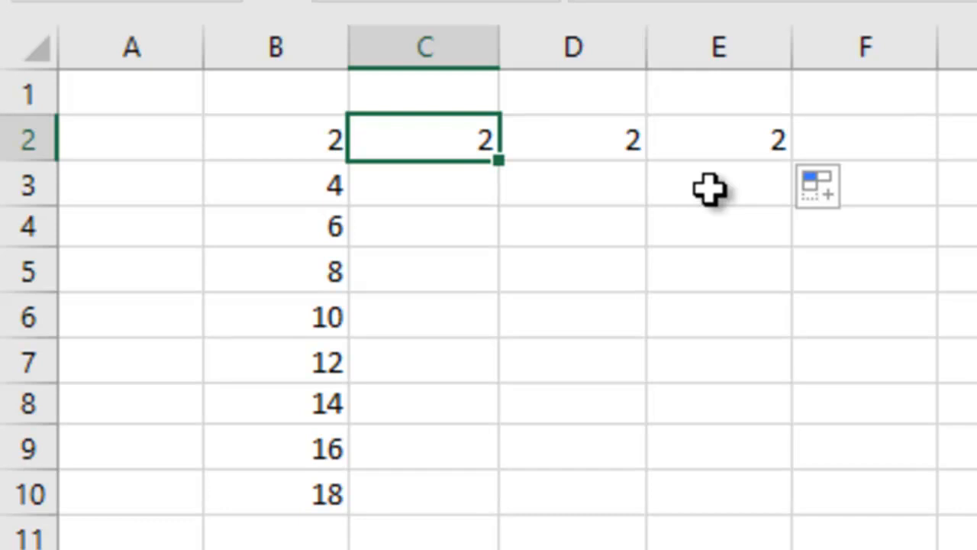
pyautogui.write('1')
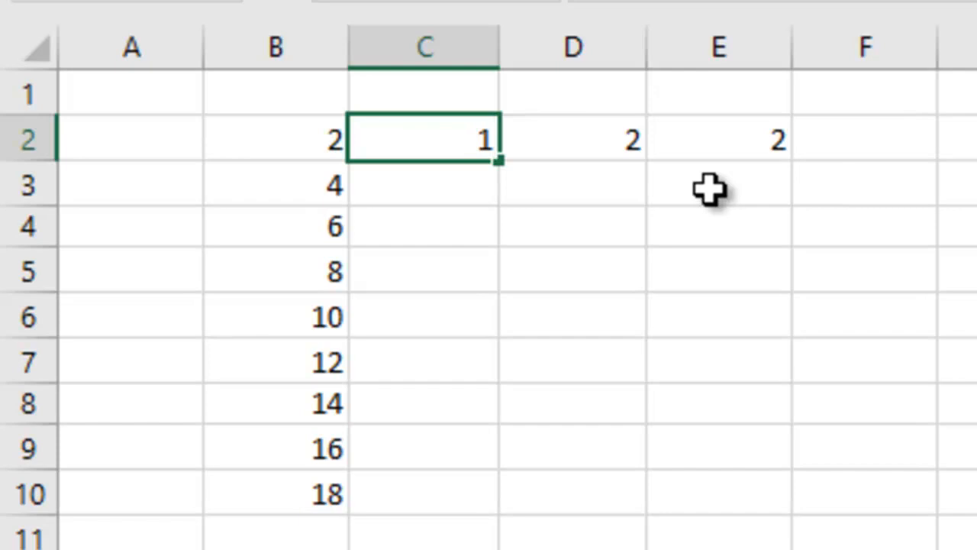
pyautogui.press('Return')
pyautogui.moveTo(331, 137); pyautogui.dragTo(496, 156)
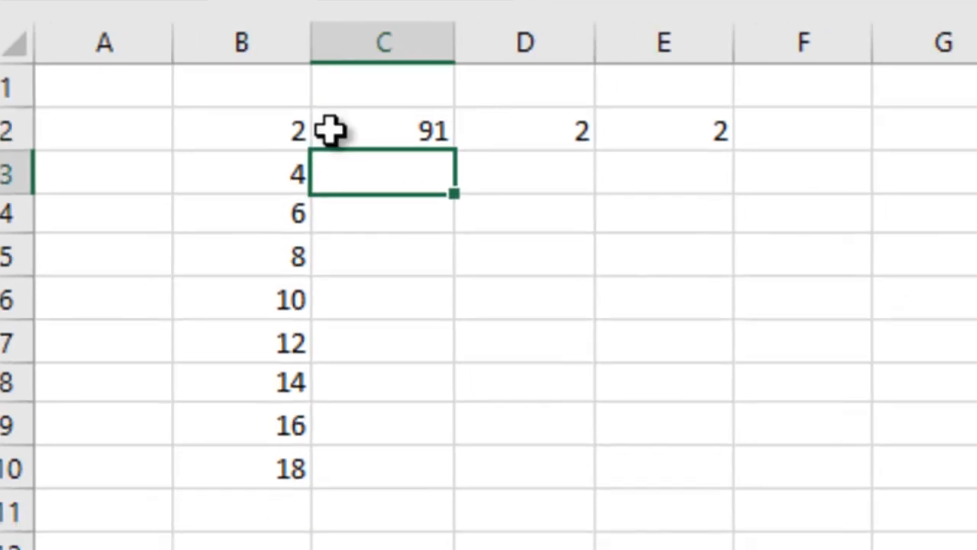
pyautogui.moveTo(252, 103); pyautogui.dragTo(609, 106)
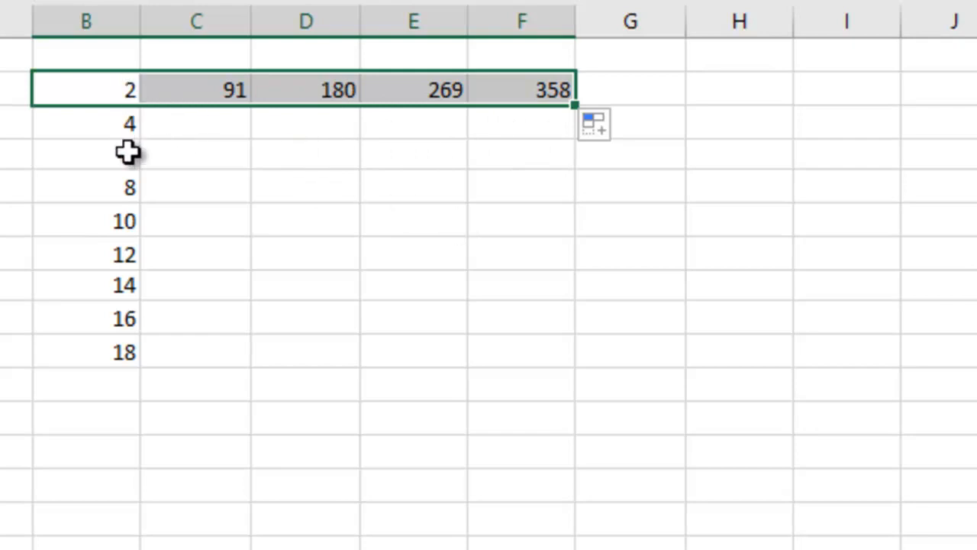
# Clear all the numbers in the range B2:F10
pyautogui.moveTo(104, 92); pyautogui.dragTo(477, 347)
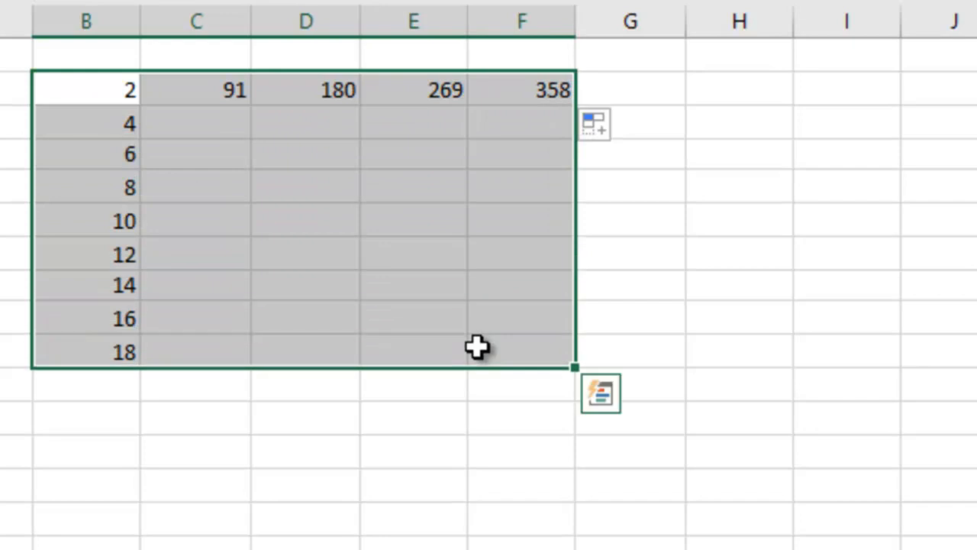
pyautogui.press('Delete')
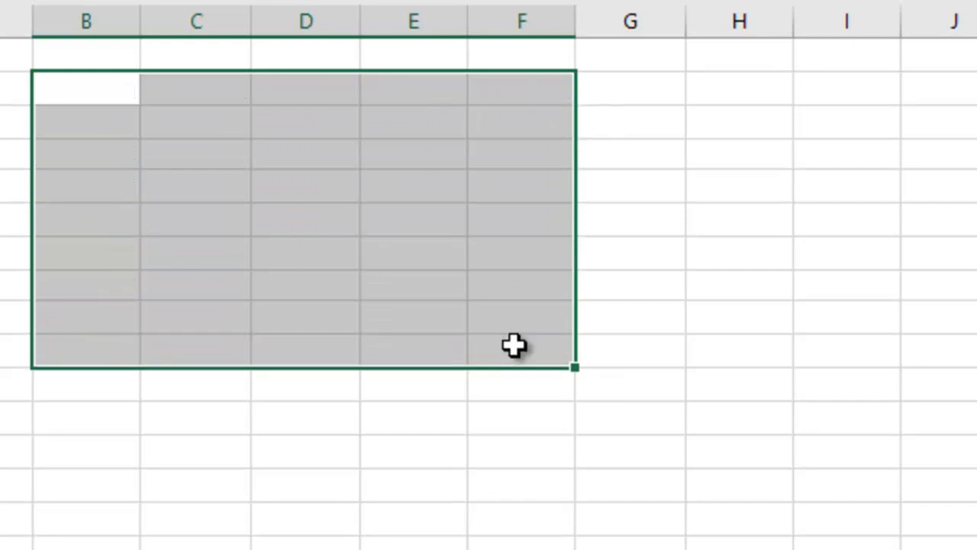
# Enter 5 in E5 and 1 in E4, and extend the series upward to E2 with AutoFill
pyautogui.click(425, 187)
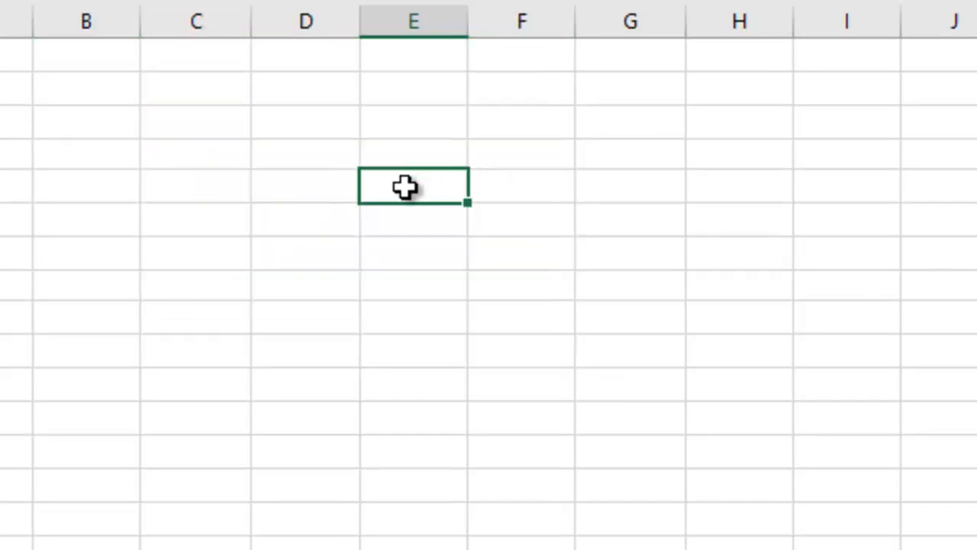
pyautogui.write('5')
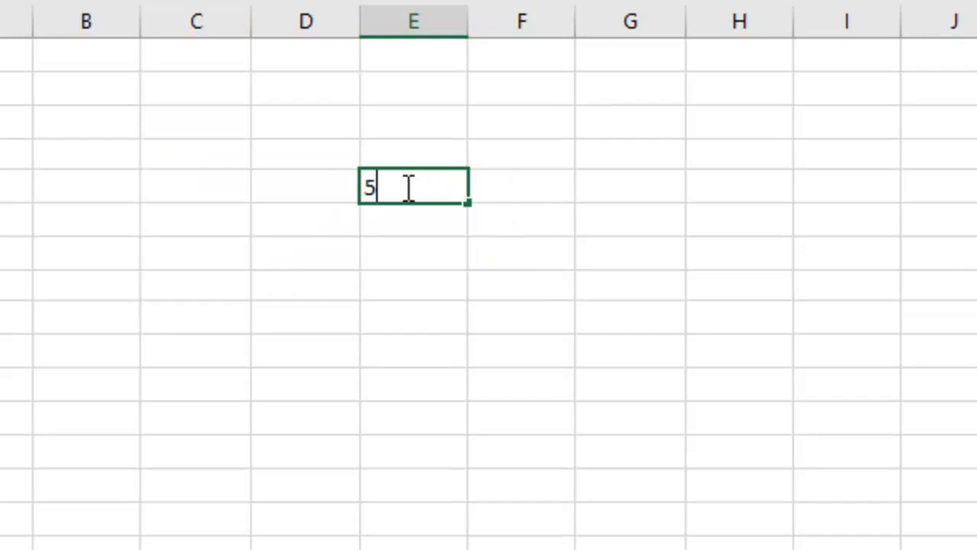
pyautogui.press('Return')
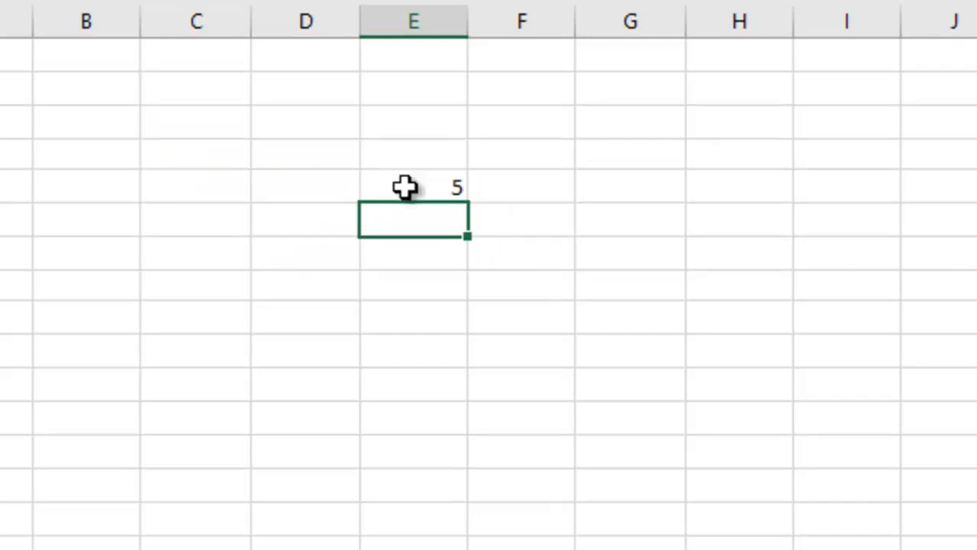
pyautogui.press('Up')
pyautogui.press('Up')
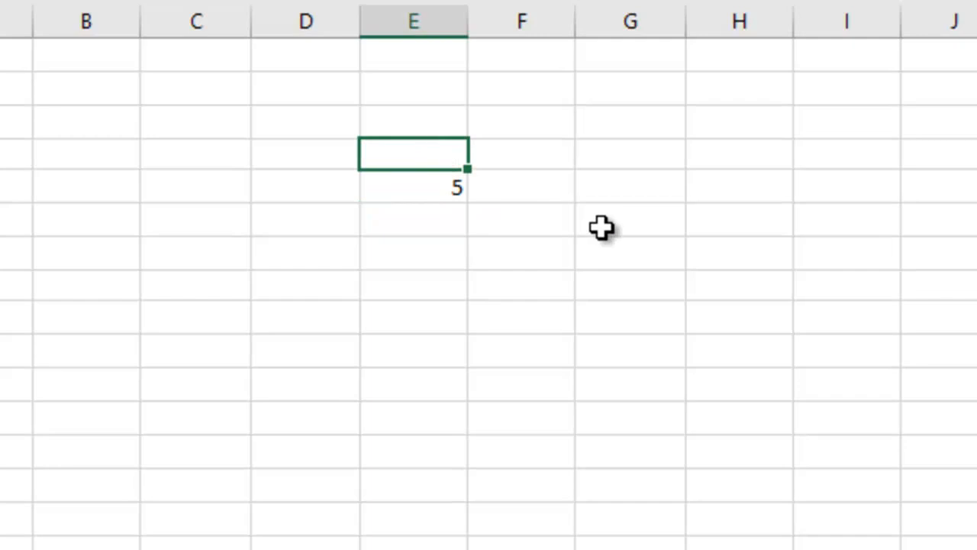
pyautogui.write('1')
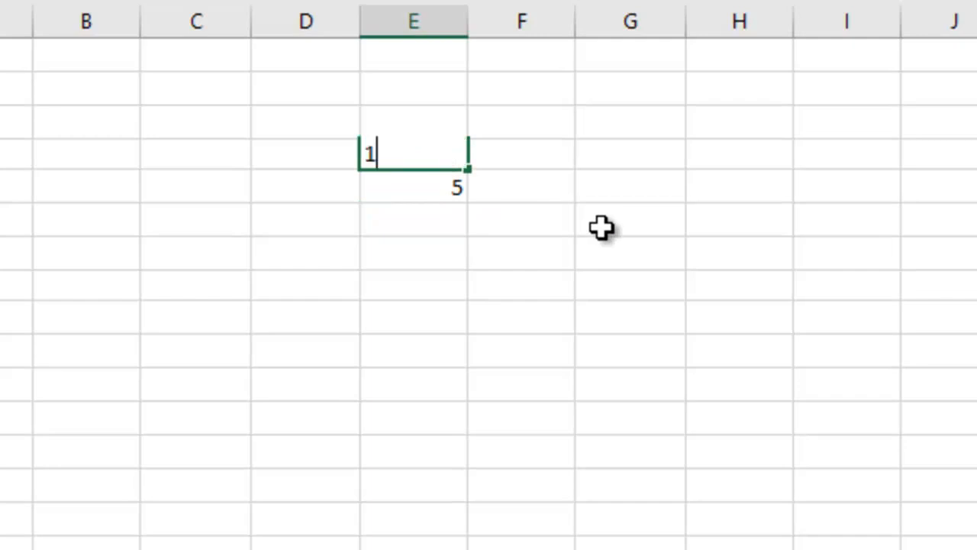
pyautogui.click(412, 211)
pyautogui.moveTo(433, 153); pyautogui.dragTo(462, 77)
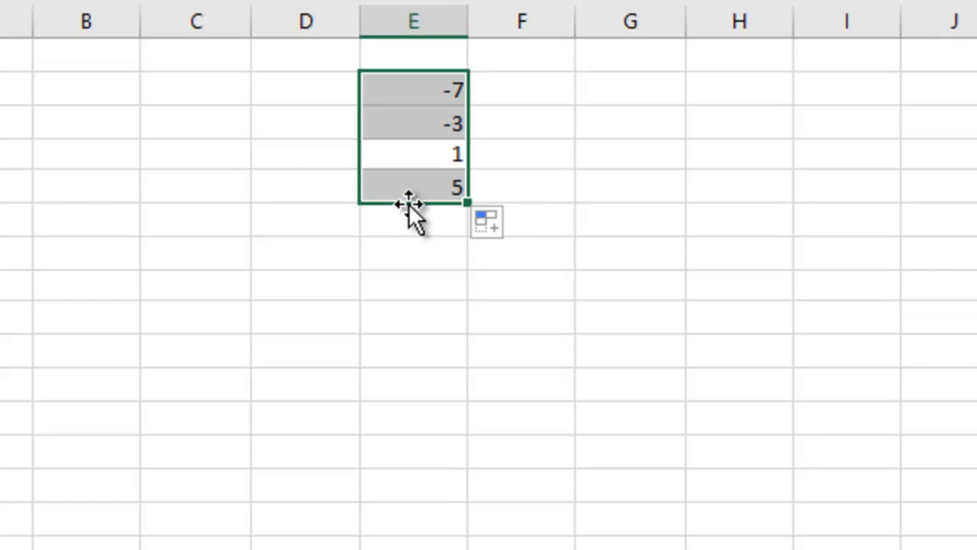
# Move the series in E2:E5 down to E10:E13, and extend it up to E4 and down to E16 with AutoFill
pyautogui.moveTo(409, 205); pyautogui.dragTo(381, 114)
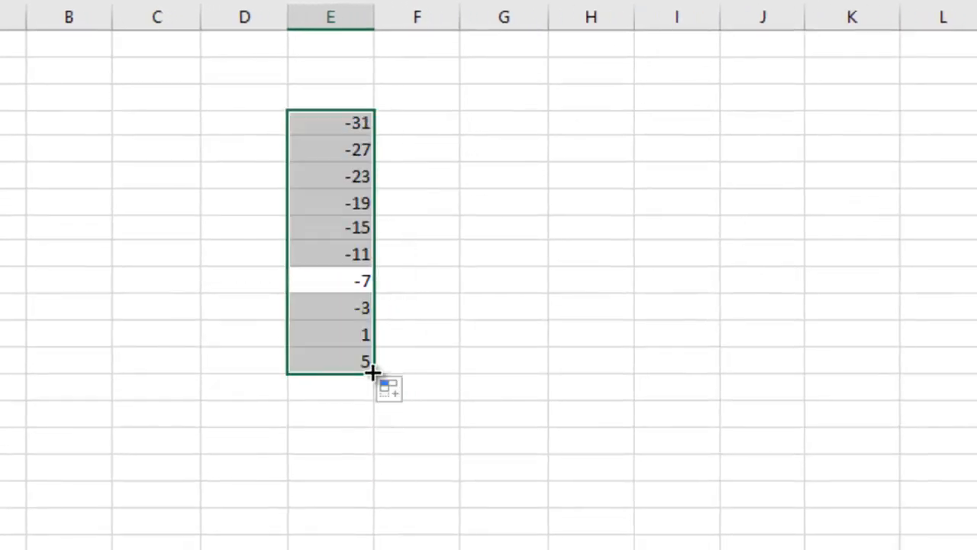
pyautogui.moveTo(375, 373); pyautogui.dragTo(374, 452)
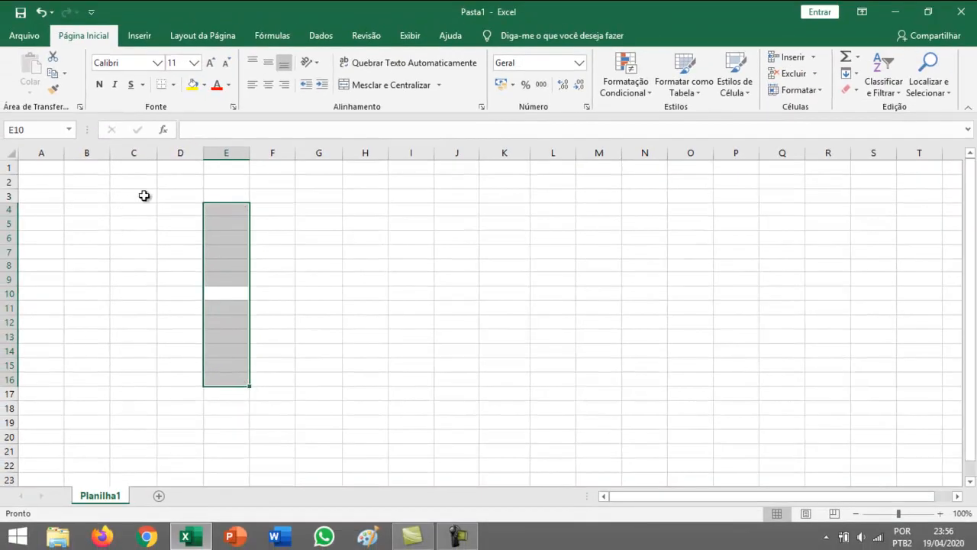
# Enter domingo in B2 and extend the weekday series down to B15 with AutoFill
pyautogui.click(88, 185)
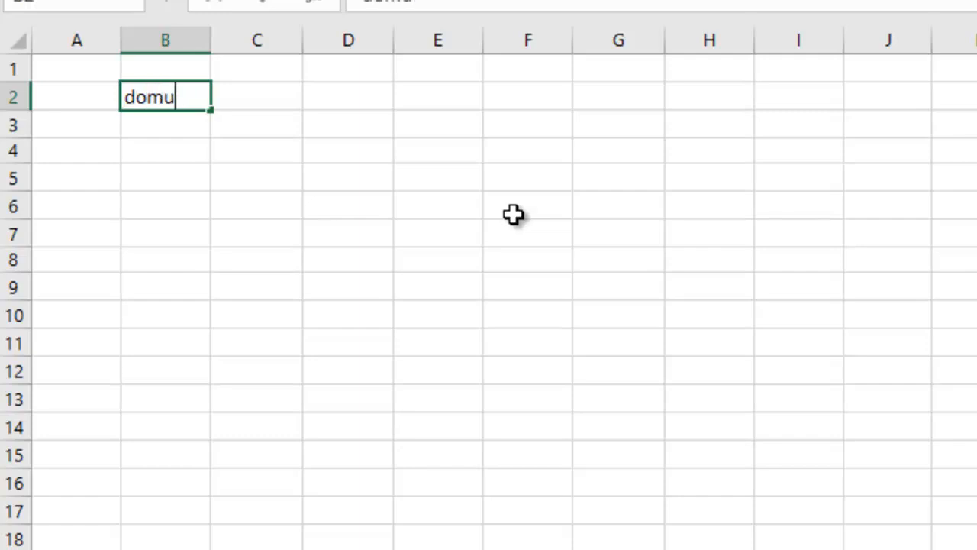
pyautogui.press('Return')
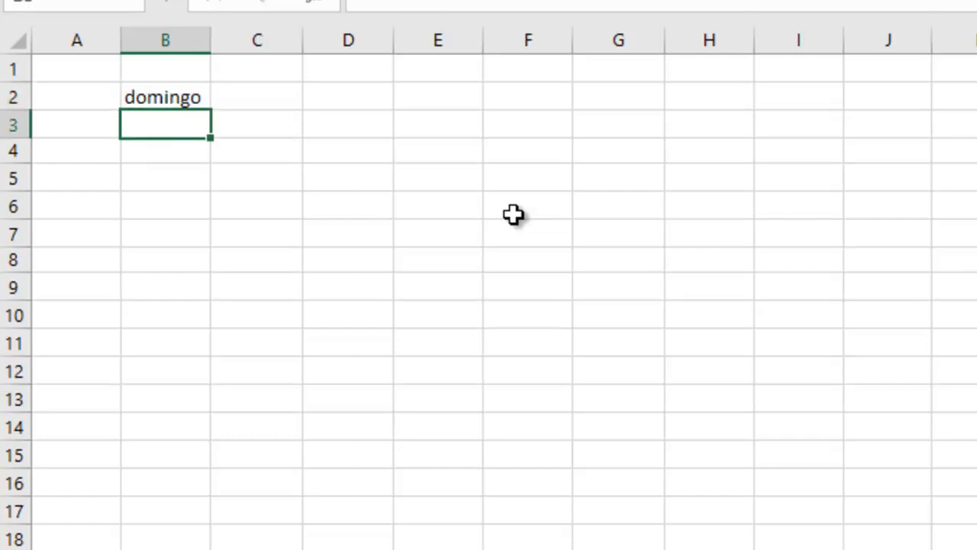
pyautogui.click(181, 99)
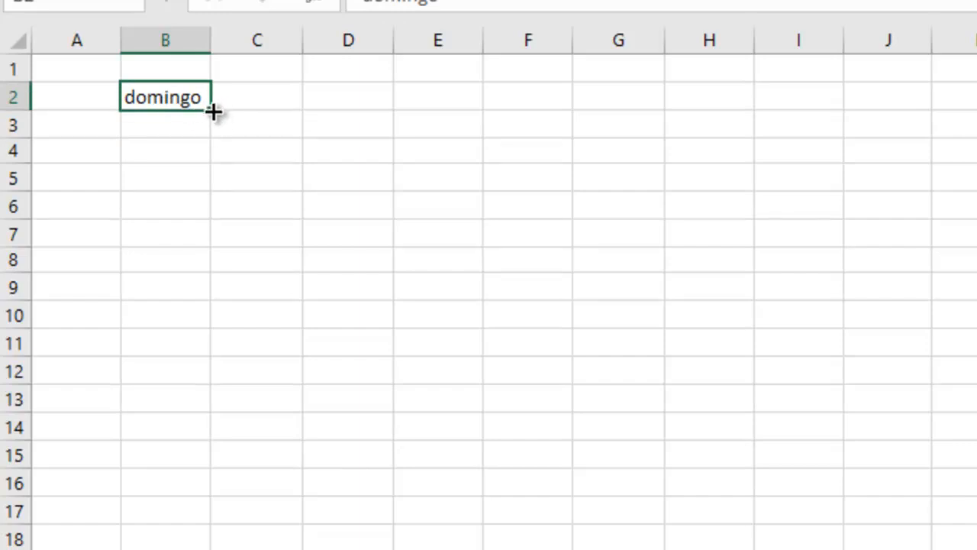
pyautogui.moveTo(211, 111); pyautogui.dragTo(213, 465)
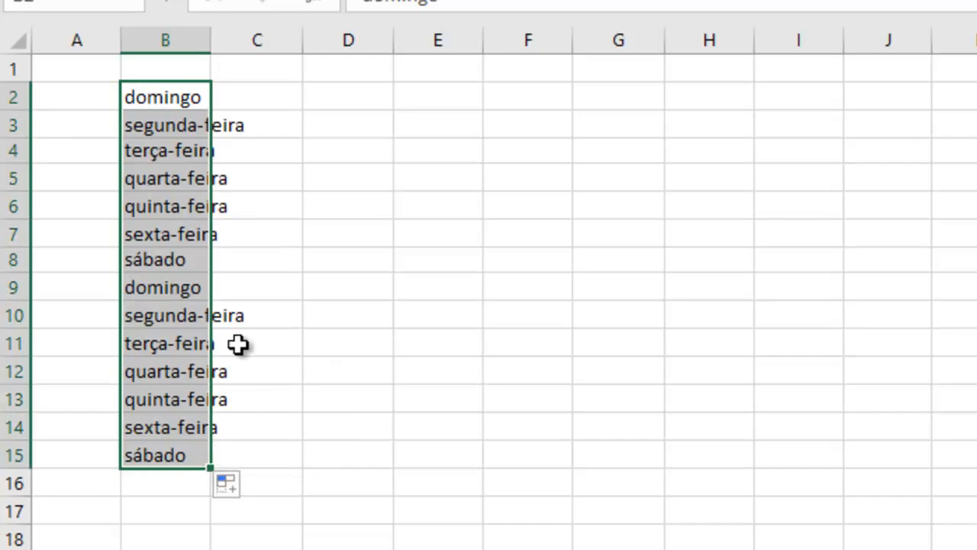
# Enter the abbreviated weekday qua in D2 and extend the series down to D10 with AutoFill
pyautogui.click(336, 107)
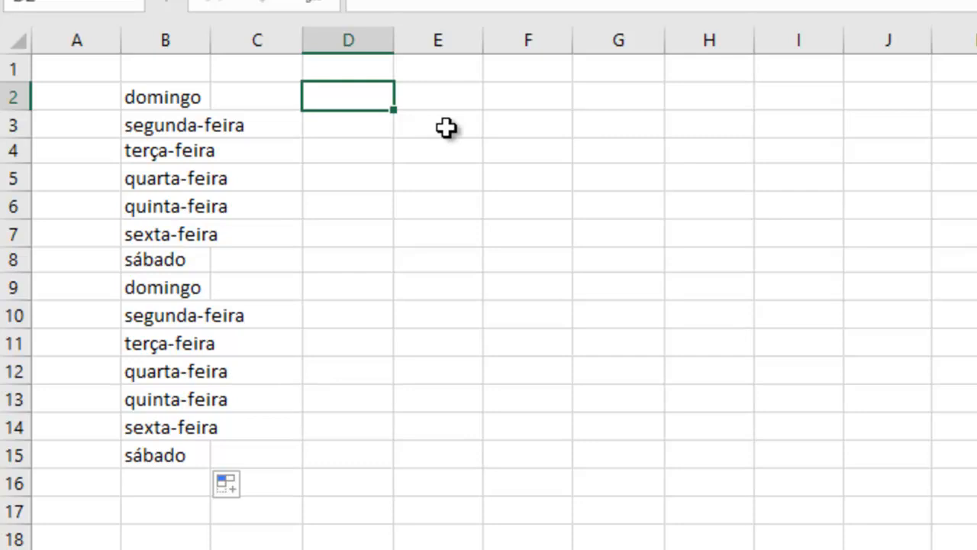
pyautogui.write('qua')
pyautogui.click(440, 135)
pyautogui.click(356, 107)
pyautogui.moveTo(396, 110); pyautogui.dragTo(375, 320)
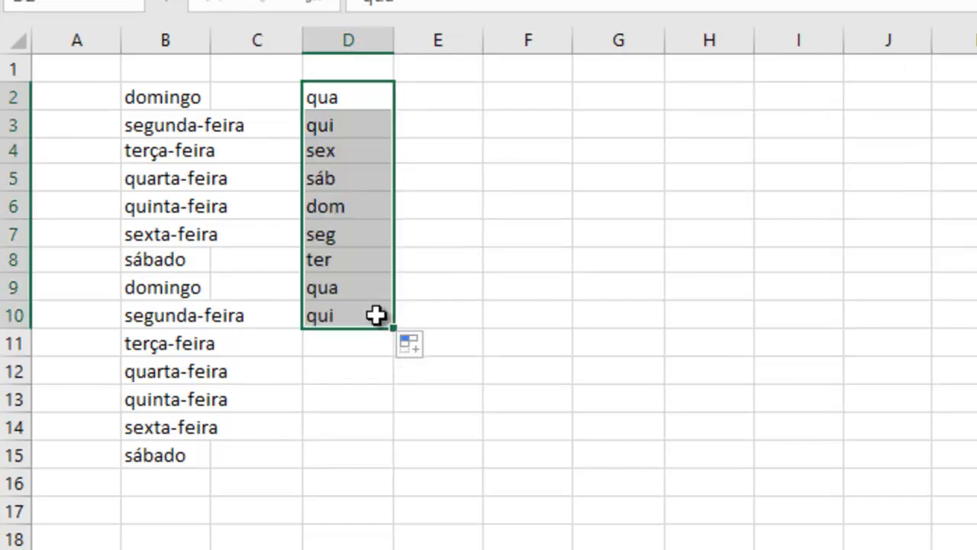
pyautogui.click(492, 153)
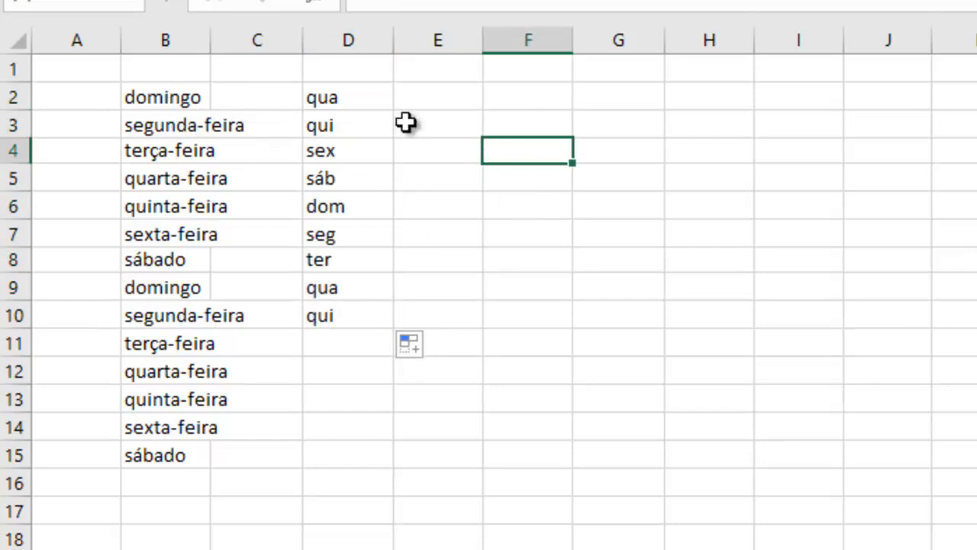
# Enter the abbreviated weekday sex in E2 and extend the series down to E7 with AutoFill
pyautogui.click(479, 95)
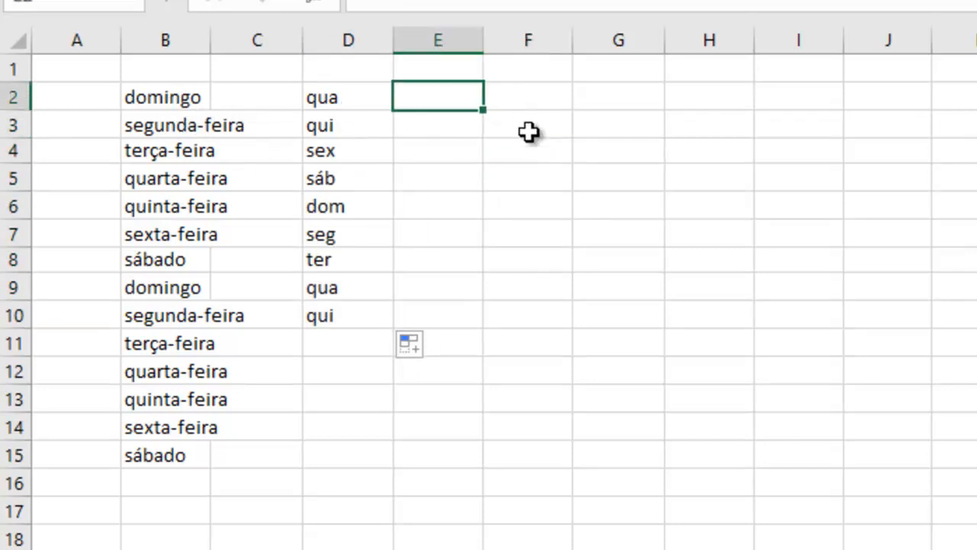
pyautogui.press('Return')
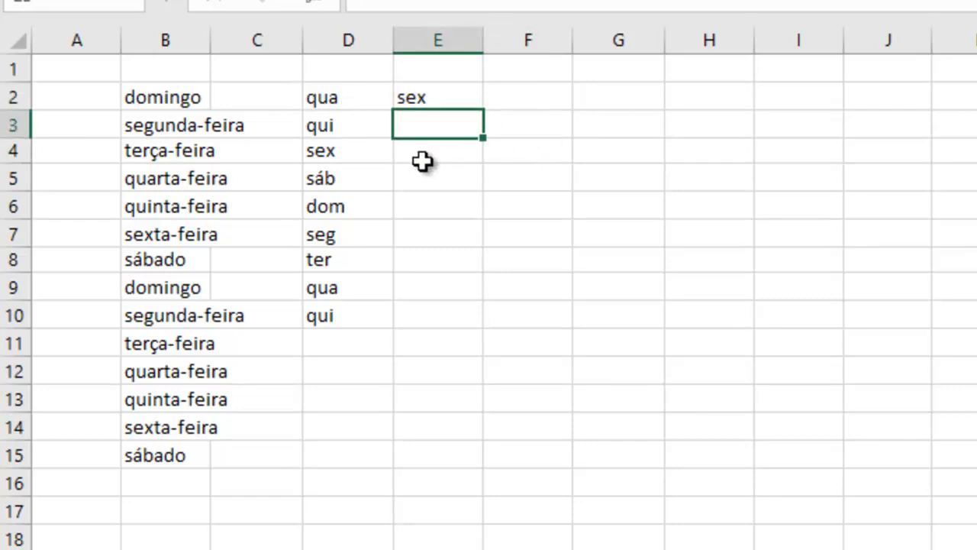
pyautogui.click(443, 98)
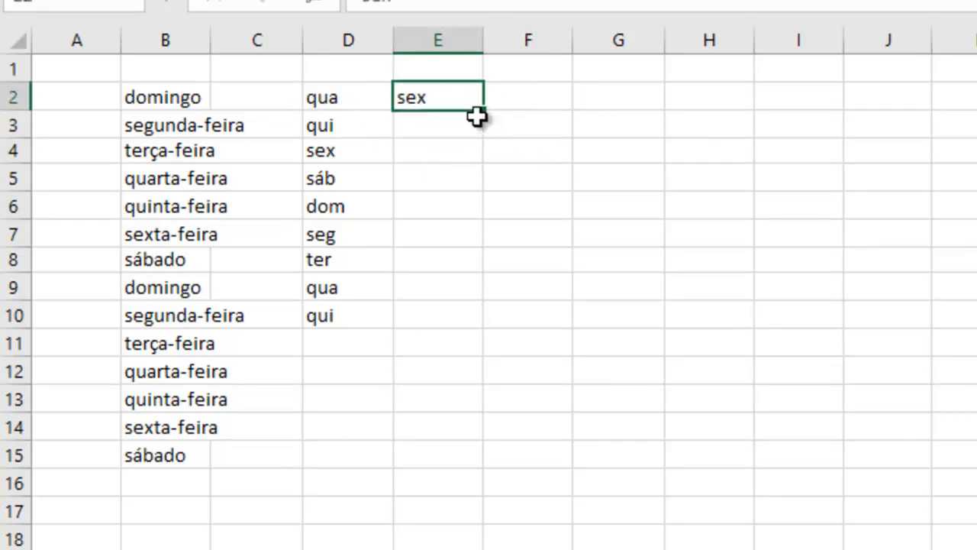
pyautogui.moveTo(484, 125); pyautogui.dragTo(481, 237)
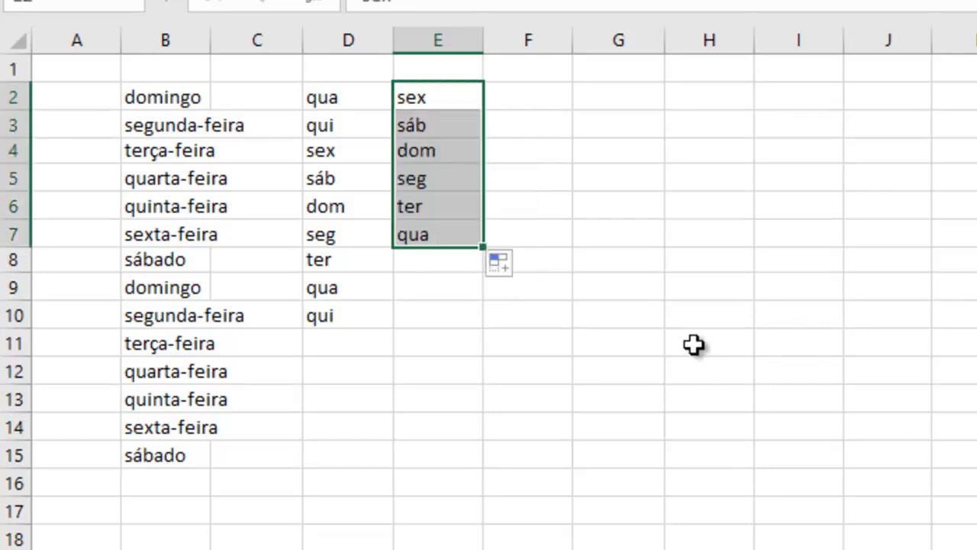
# Enter Janeiro in G2 and Jan in H2, and extend both month series together down to row 10 with AutoFill
pyautogui.click(629, 101)
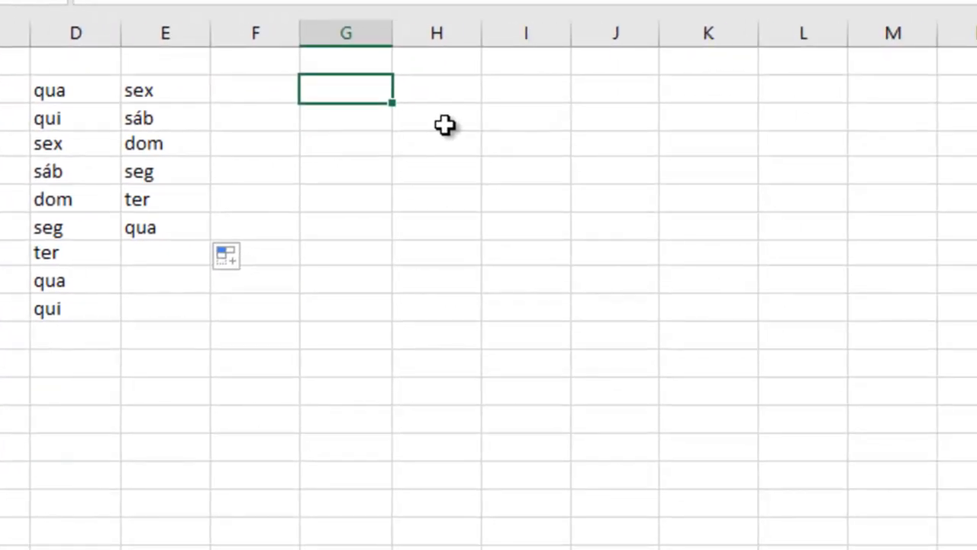
pyautogui.write('Janeir')
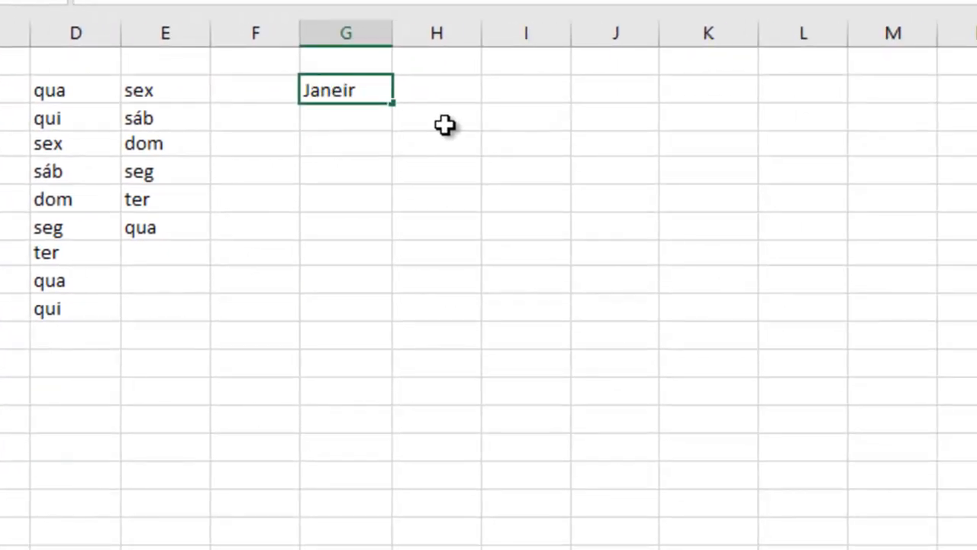
pyautogui.write('o')
pyautogui.press('Tab')
pyautogui.write('Jan')
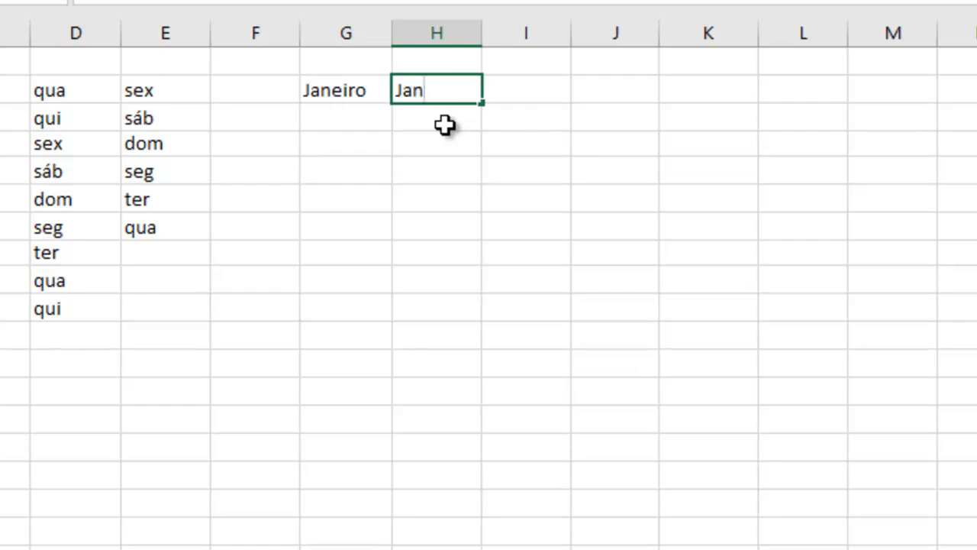
pyautogui.press('Return')
pyautogui.moveTo(327, 92); pyautogui.dragTo(480, 327)
# Enter Janeiro in J2 and Nov in K2, and extend both month series together down to row 11 with AutoFill
pyautogui.click(638, 92)
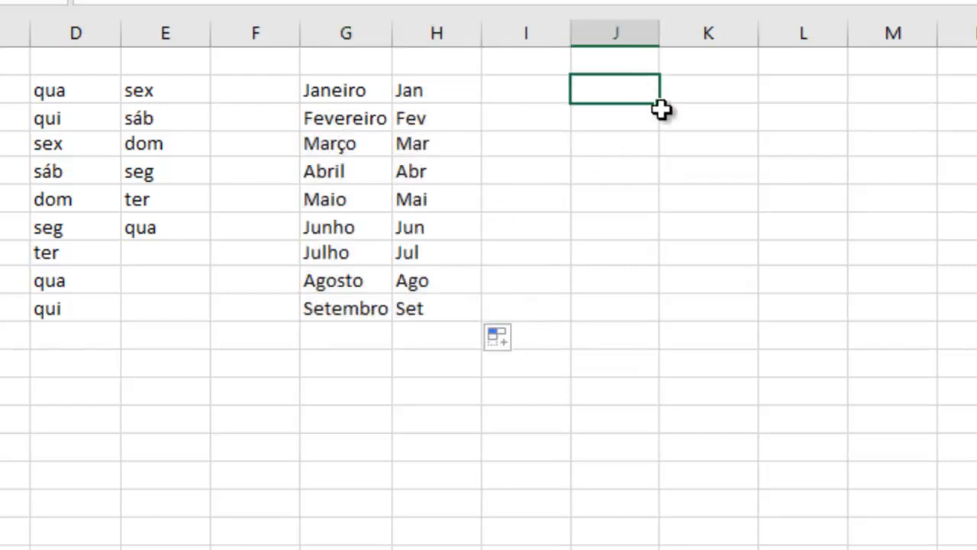
pyautogui.write('Jan')
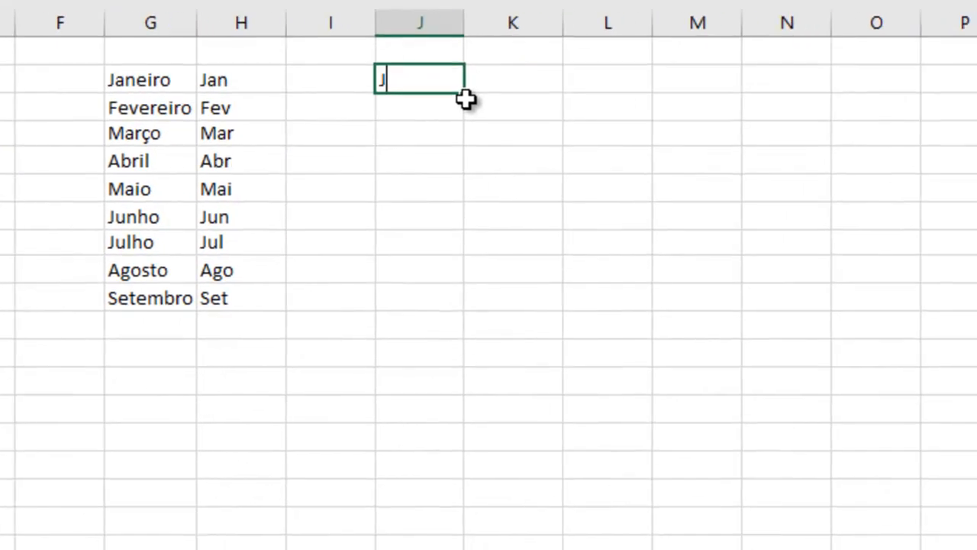
pyautogui.write('eiro')
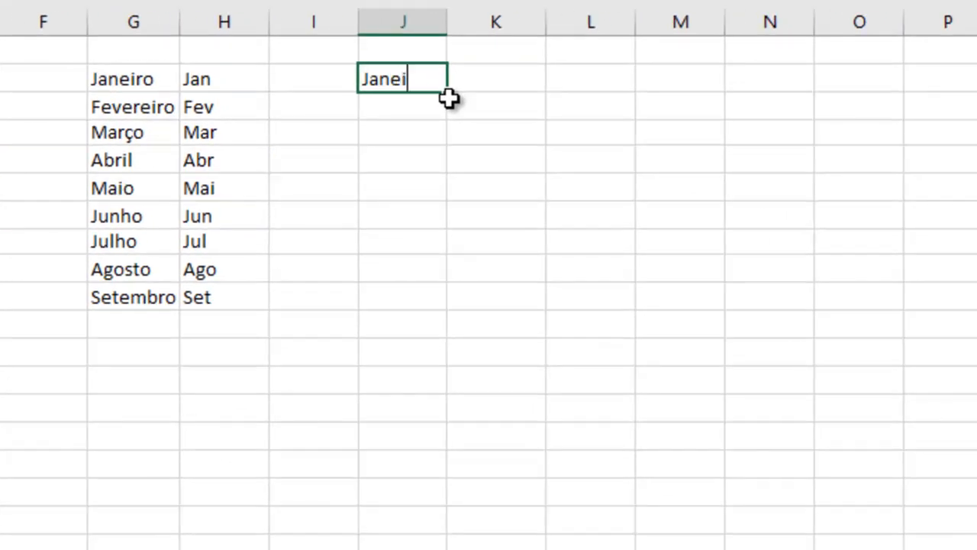
pyautogui.press('Tab')
pyautogui.write('Nio')
pyautogui.press('BackSpace')
pyautogui.press('BackSpace')
pyautogui.write('ov')
pyautogui.press('Return')
pyautogui.moveTo(400, 87); pyautogui.dragTo(552, 99)
pyautogui.moveTo(412, 78); pyautogui.dragTo(545, 336)
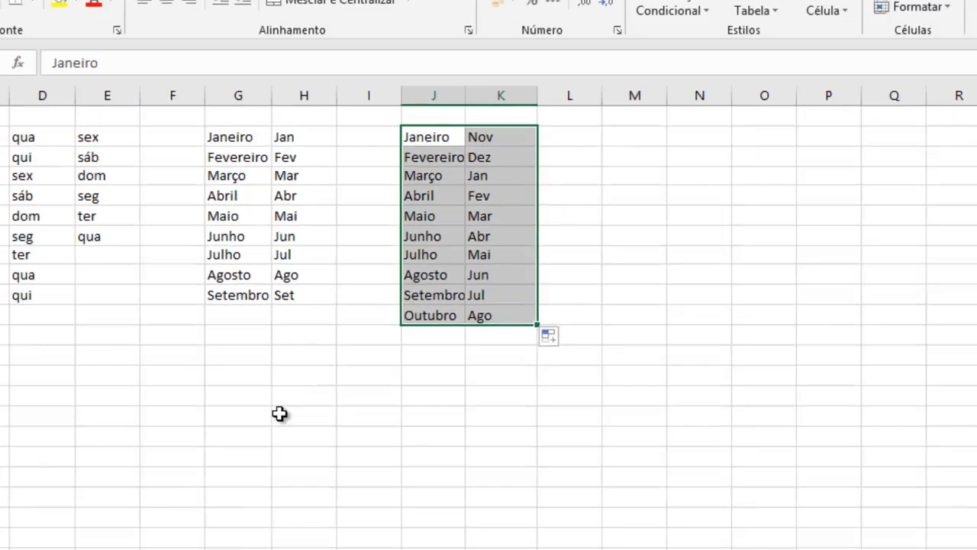
pyautogui.click(280, 413)
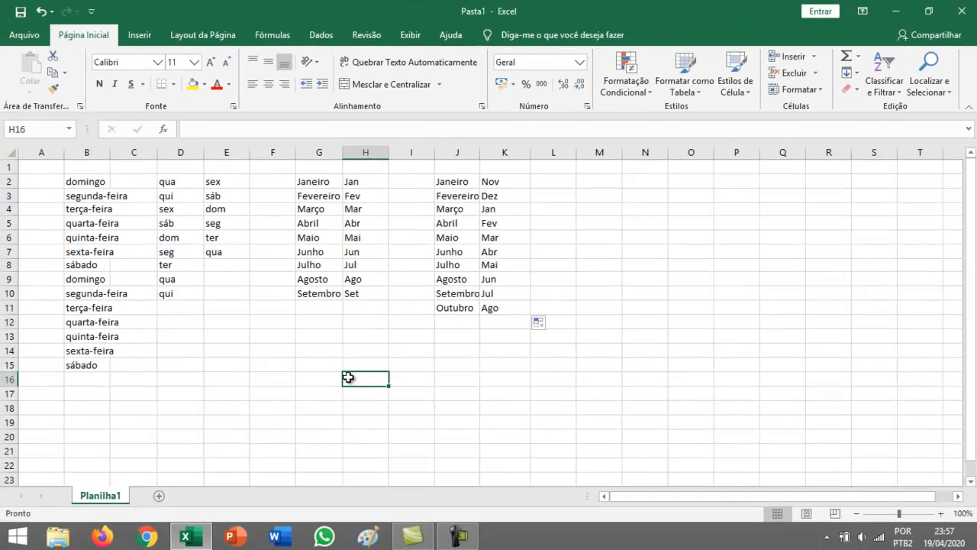